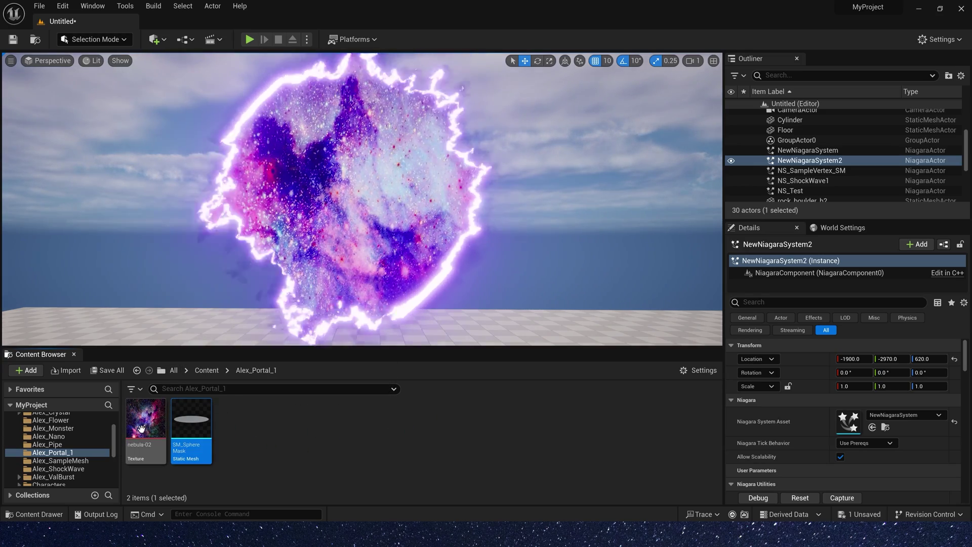
# Open the SM_SphereMask static mesh, examine its shape and UV layout from above, and close it again
pyautogui.doubleClick(191, 423)
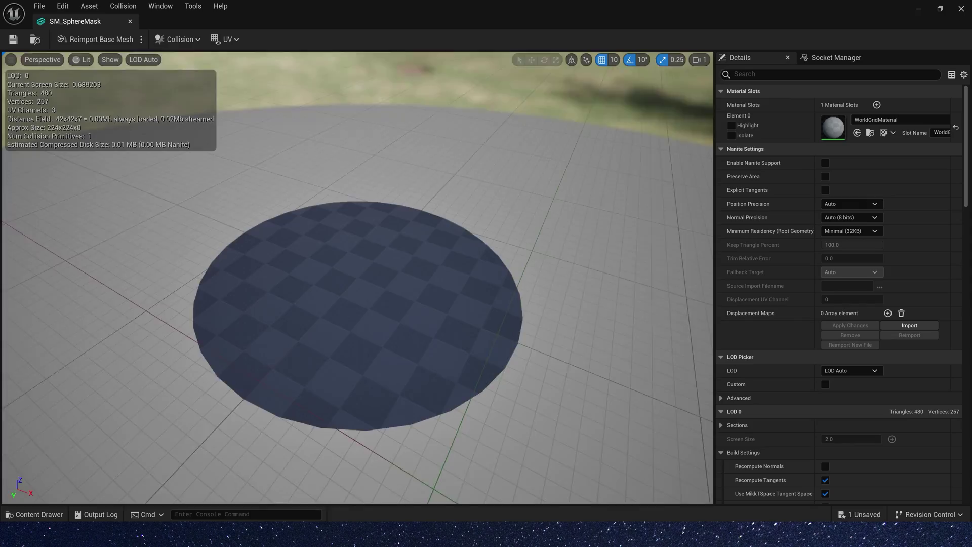
pyautogui.moveTo(312, 171); pyautogui.dragTo(373, 224)
pyautogui.moveTo(384, 304); pyautogui.dragTo(384, 329)
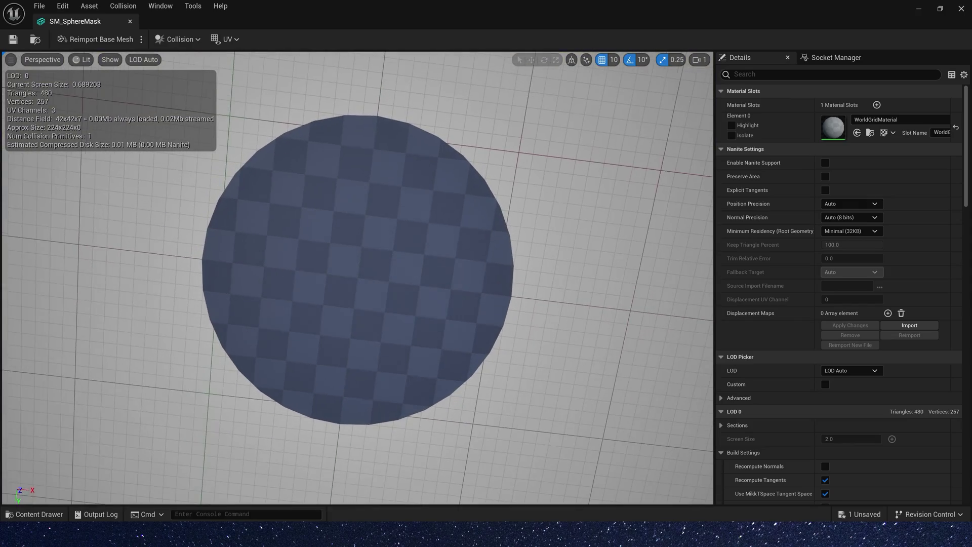
pyautogui.moveTo(271, 254)
pyautogui.mouseDown()
pyautogui.moveTo(271, 177)
pyautogui.moveTo(272, 254)
pyautogui.mouseUp()
pyautogui.click(230, 41)
pyautogui.click(250, 83)
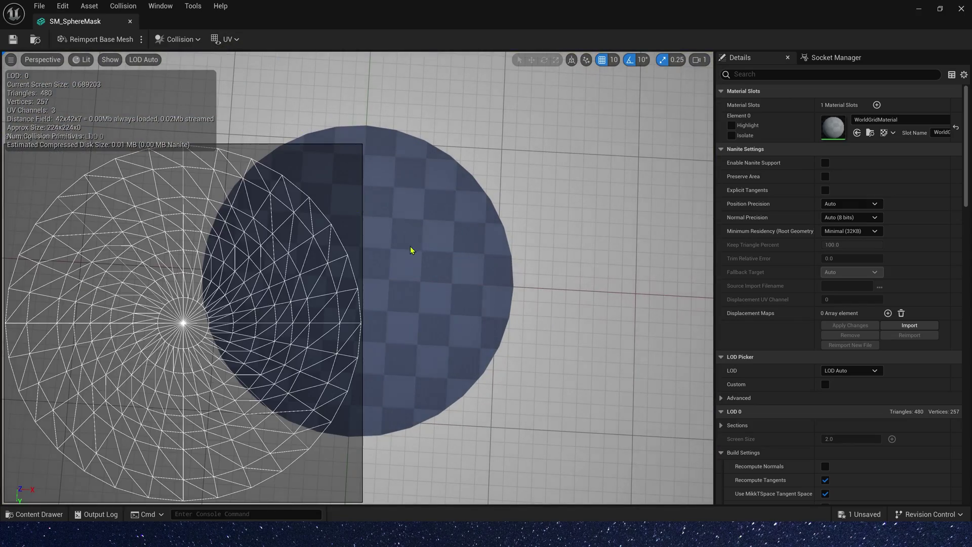
pyautogui.scroll(-5, 410, 250)
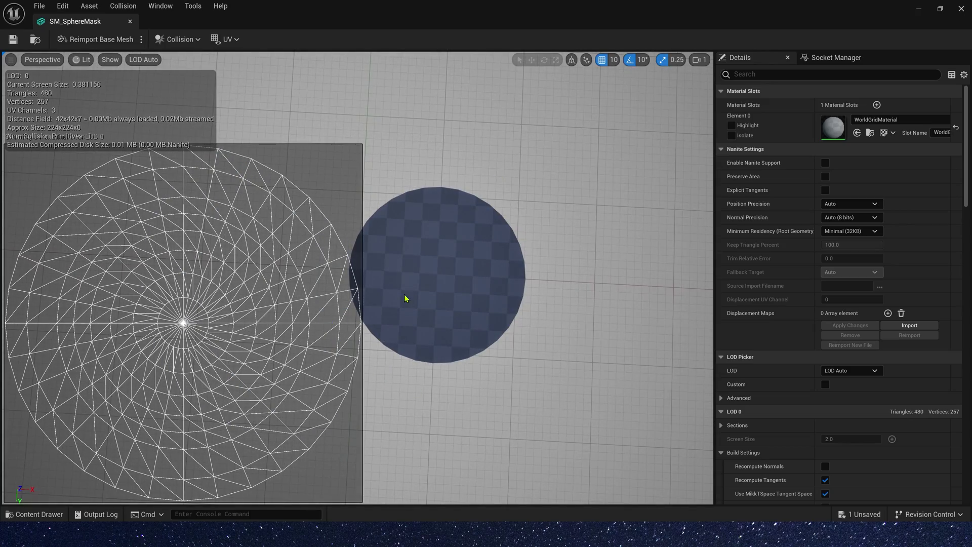
pyautogui.click(961, 9)
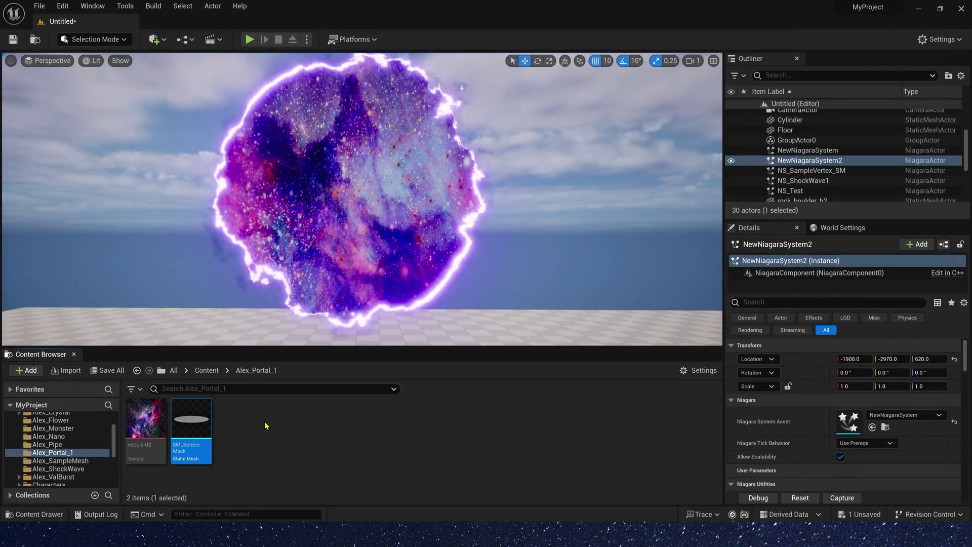
# Create a material named M_Portal in the Alex_Portal_1 folder and open it for editing
pyautogui.rightClick(260, 433)
pyautogui.click(335, 177)
pyautogui.write('M_')
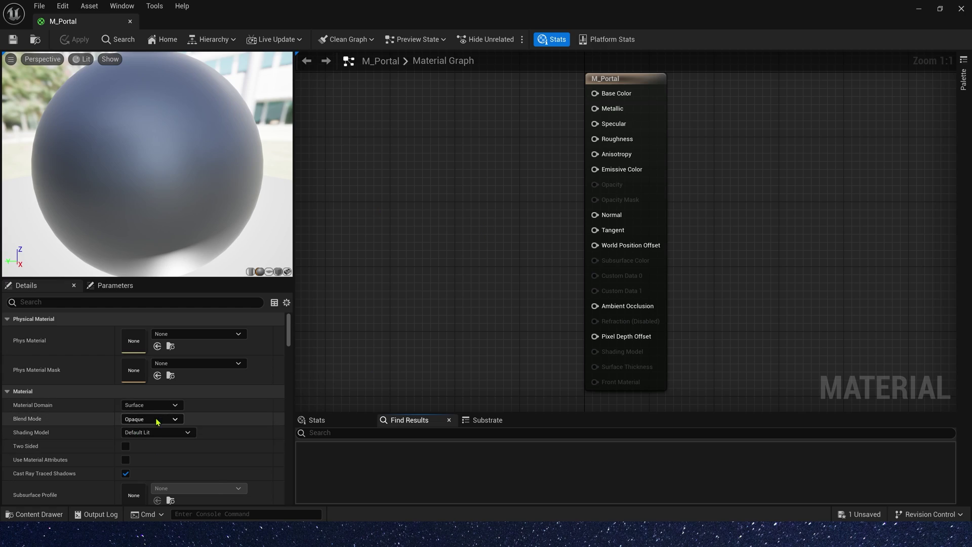
# Set M_Portal to Translucent blend mode and Unlit shading model, and make it two-sided
pyautogui.click(183, 420)
pyautogui.click(143, 444)
pyautogui.click(154, 432)
pyautogui.click(147, 313)
pyautogui.click(126, 446)
pyautogui.scroll(-3, 408, 241)
pyautogui.moveTo(409, 240); pyautogui.dragTo(529, 225, button='right')
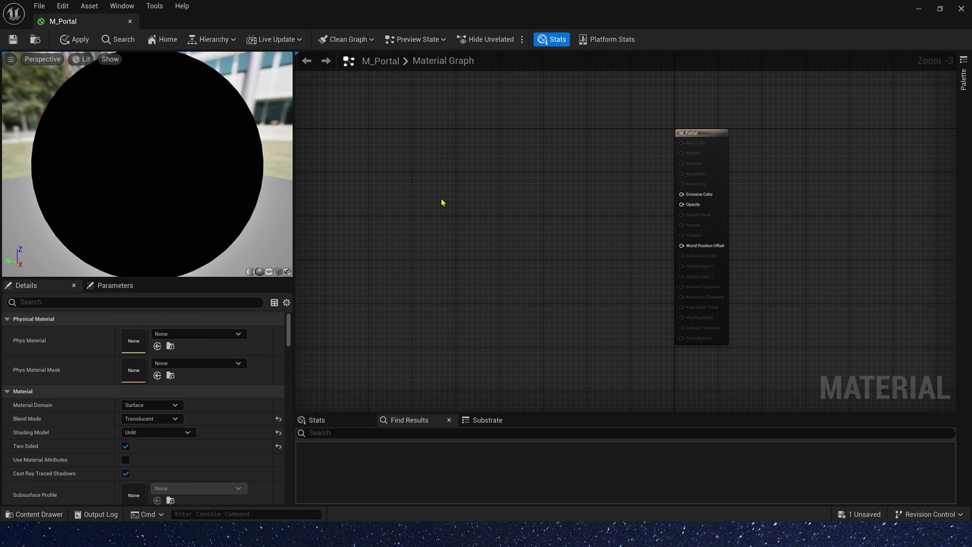
# Add a SphereMask node and a TexCoord node, and connect the texture coordinates to the mask's A input
pyautogui.scroll(3, 414, 194)
pyautogui.rightClick(435, 166)
pyautogui.write('sphere')
pyautogui.click(506, 365)
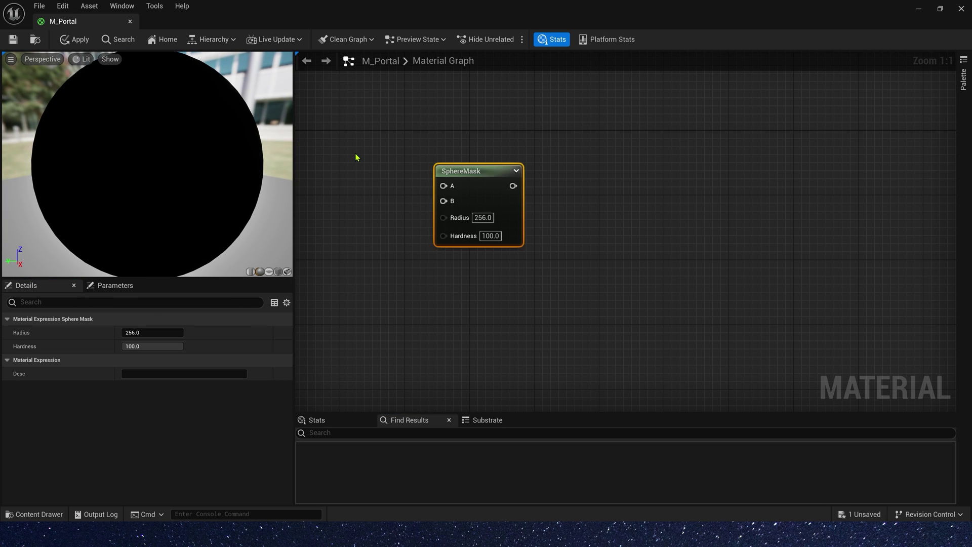
pyautogui.moveTo(357, 153); pyautogui.dragTo(464, 154, button='right')
pyautogui.press('u')
pyautogui.click(377, 157)
pyautogui.moveTo(460, 179); pyautogui.dragTo(551, 187)
pyautogui.moveTo(446, 164); pyautogui.dragTo(447, 172)
# Add a 0.5 constant and connect it to the SphereMask's B input
pyautogui.press('1')
pyautogui.click(424, 252)
pyautogui.moveTo(483, 271); pyautogui.dragTo(553, 203)
pyautogui.moveTo(462, 257); pyautogui.dragTo(461, 244)
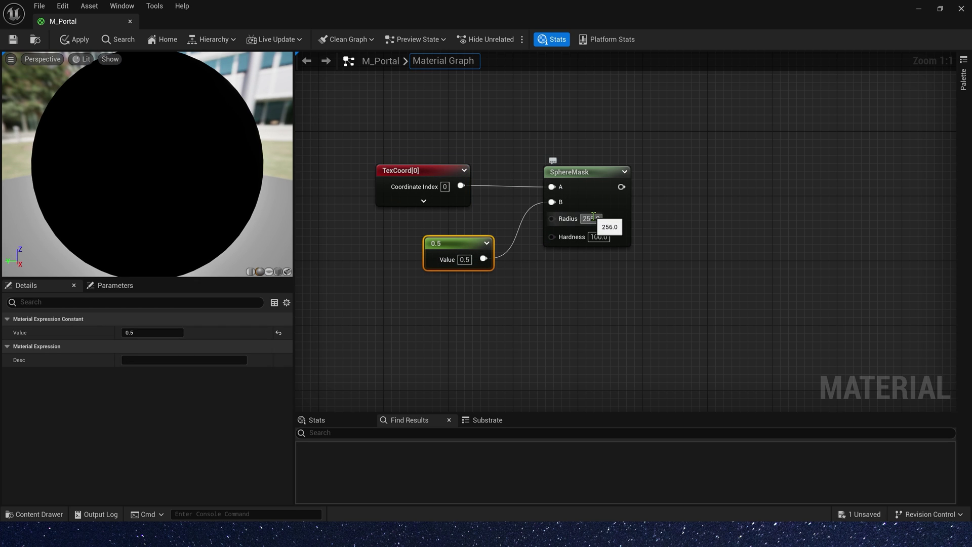
# Feed a 0.45 constant into the SphereMask's Radius, set its Hardness to 80, and expand its preview
pyautogui.press('1')
pyautogui.click(426, 287)
pyautogui.moveTo(483, 307); pyautogui.dragTo(560, 220)
pyautogui.click(465, 308)
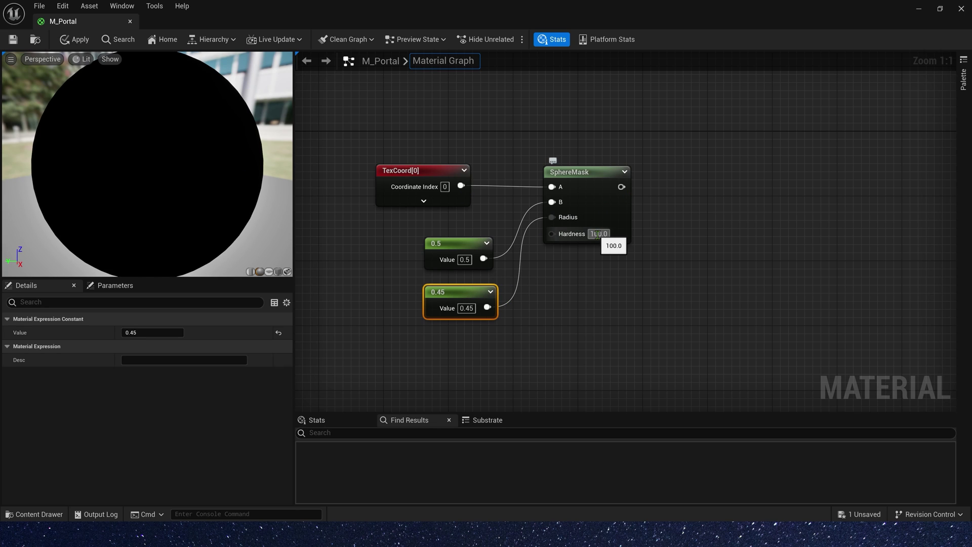
pyautogui.click(624, 171)
pyautogui.write('80')
pyautogui.press('Return')
# Duplicate the whole SphereMask group with its TexCoord and constants, and place the copy below the original
pyautogui.moveTo(350, 148); pyautogui.dragTo(624, 318)
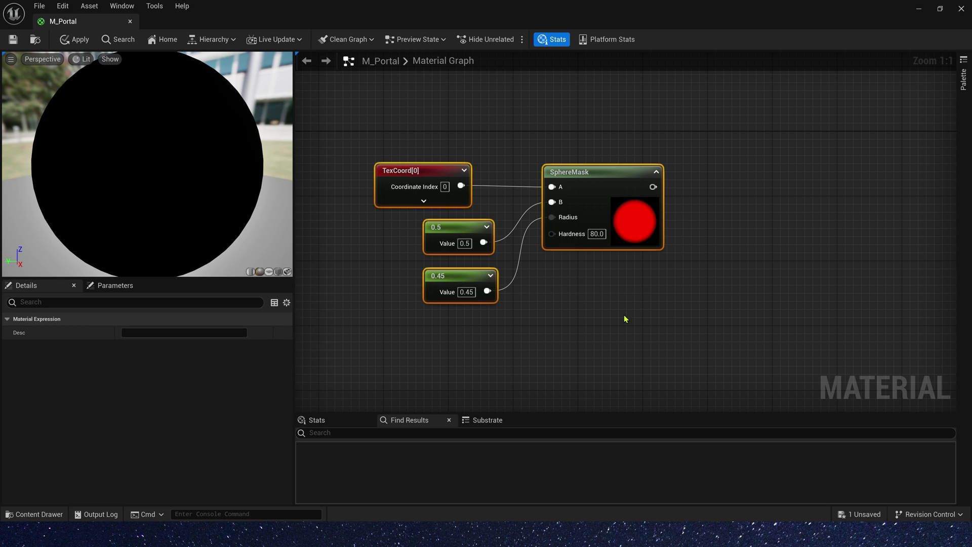
pyautogui.moveTo(624, 319); pyautogui.dragTo(626, 246, button='right')
pyautogui.hotkey('ctrl', 'c')
pyautogui.hotkey('ctrl', 'v')
pyautogui.moveTo(636, 265); pyautogui.dragTo(591, 272)
# Drive the second SphereMask's Radius with its 0.5 constant and delete the copied 0.45 constant
pyautogui.click(515, 228)
pyautogui.moveTo(485, 333); pyautogui.dragTo(555, 305)
pyautogui.click(451, 365)
pyautogui.press('Delete')
pyautogui.moveTo(549, 347); pyautogui.dragTo(579, 274, button='right')
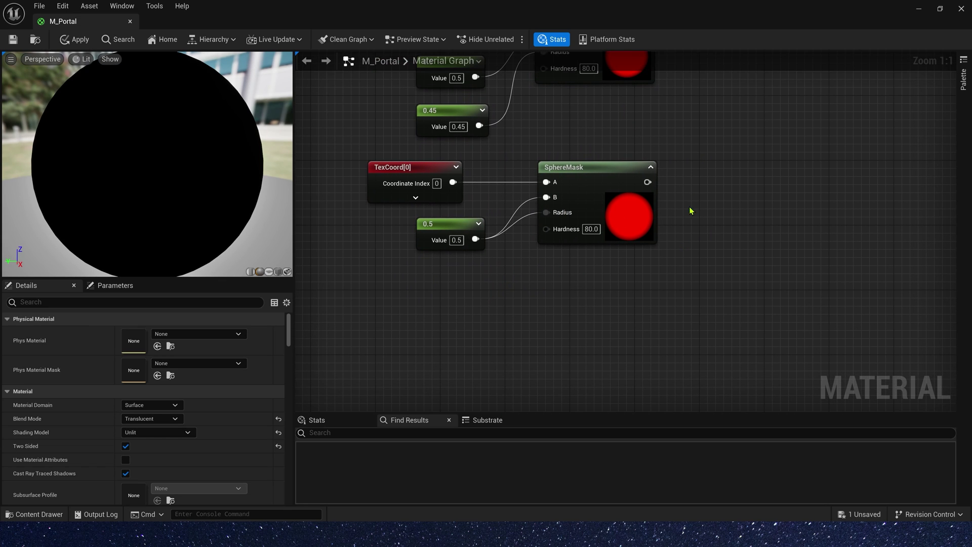
# Duplicate the second SphereMask group below itself and break the copy's Radius connection
pyautogui.moveTo(694, 199); pyautogui.dragTo(443, 258)
pyautogui.hotkey('ctrl', 'c')
pyautogui.hotkey('ctrl', 'v')
pyautogui.moveTo(479, 356); pyautogui.dragTo(456, 359)
pyautogui.keyDown('alt'); pyautogui.click(546, 342); pyautogui.keyUp('alt')
pyautogui.moveTo(581, 354); pyautogui.dragTo(566, 353)
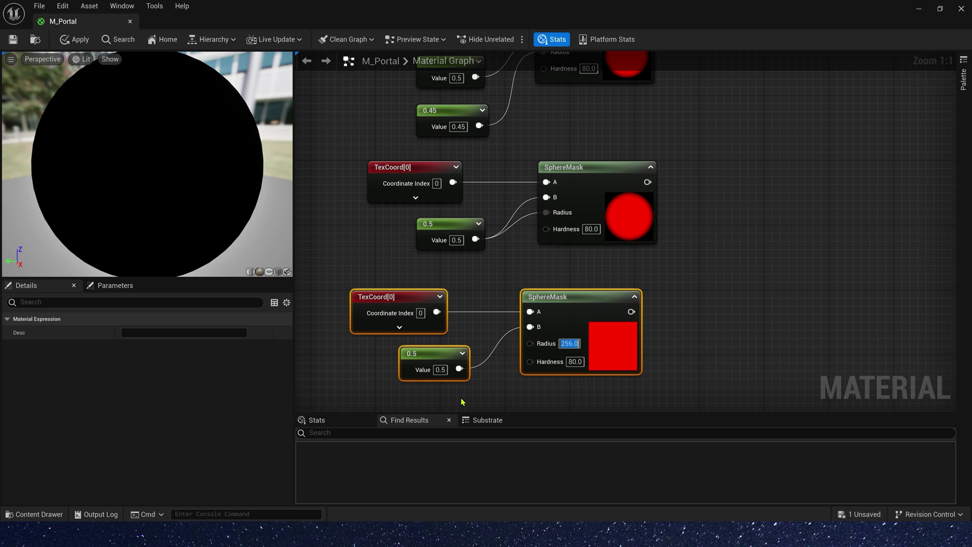
# Connect a 0.65 constant to the third SphereMask's Radius and set that mask's Hardness to 60
pyautogui.press('1')
pyautogui.click(412, 388)
pyautogui.moveTo(456, 400); pyautogui.dragTo(445, 361, button='right')
pyautogui.moveTo(459, 369); pyautogui.dragTo(519, 302)
pyautogui.moveTo(436, 355); pyautogui.dragTo(424, 356)
pyautogui.click(429, 371)
pyautogui.write('0.65')
pyautogui.press('Return')
pyautogui.click(567, 320)
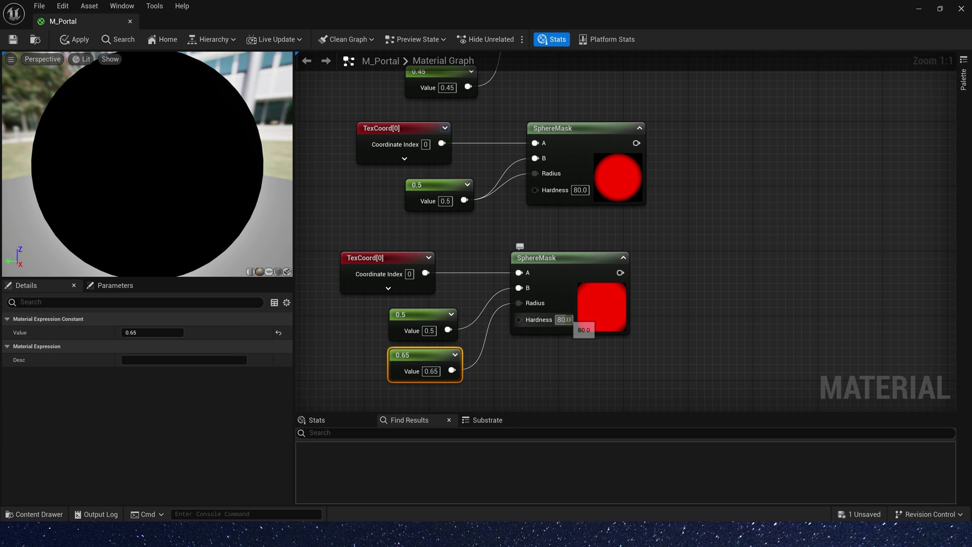
pyautogui.moveTo(582, 263); pyautogui.dragTo(598, 263)
# Add a Subtract node with the second SphereMask as A and the third SphereMask as B
pyautogui.moveTo(636, 143); pyautogui.dragTo(690, 165)
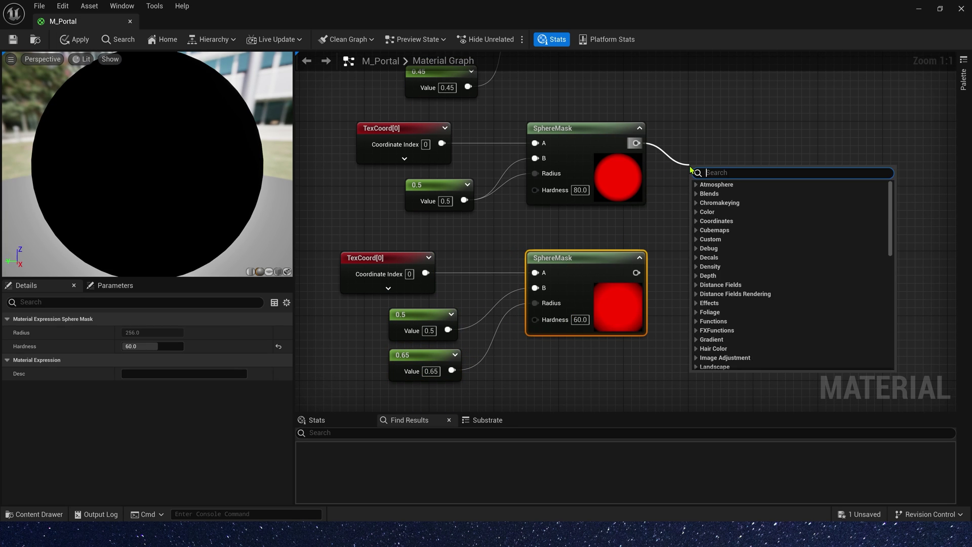
pyautogui.write('sub')
pyautogui.click(712, 216)
pyautogui.click(713, 225)
pyautogui.moveTo(636, 272); pyautogui.dragTo(698, 201)
pyautogui.click(733, 173)
pyautogui.moveTo(732, 174); pyautogui.dragTo(755, 171)
pyautogui.moveTo(819, 211); pyautogui.dragTo(732, 247, button='right')
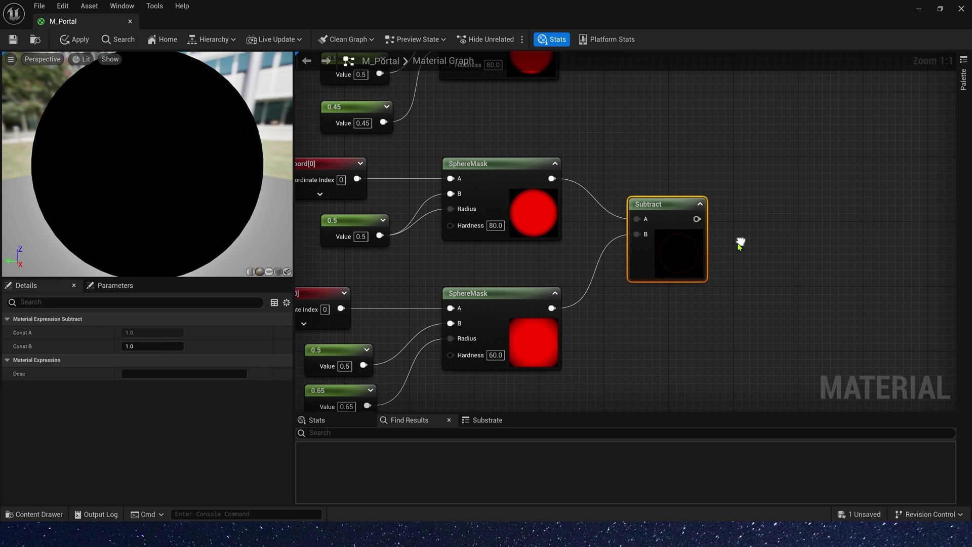
# Preview the Subtract node on a plane mesh turned to face the camera
pyautogui.rightClick(667, 204)
pyautogui.click(696, 215)
pyautogui.click(269, 271)
pyautogui.moveTo(139, 172); pyautogui.dragTo(107, 156)
pyautogui.scroll(4, 107, 157)
pyautogui.moveTo(107, 157); pyautogui.dragTo(118, 162, button='middle')
pyautogui.click(686, 155)
# Add a Particle Color node above the first SphereMask
pyautogui.moveTo(686, 156); pyautogui.dragTo(592, 237, button='right')
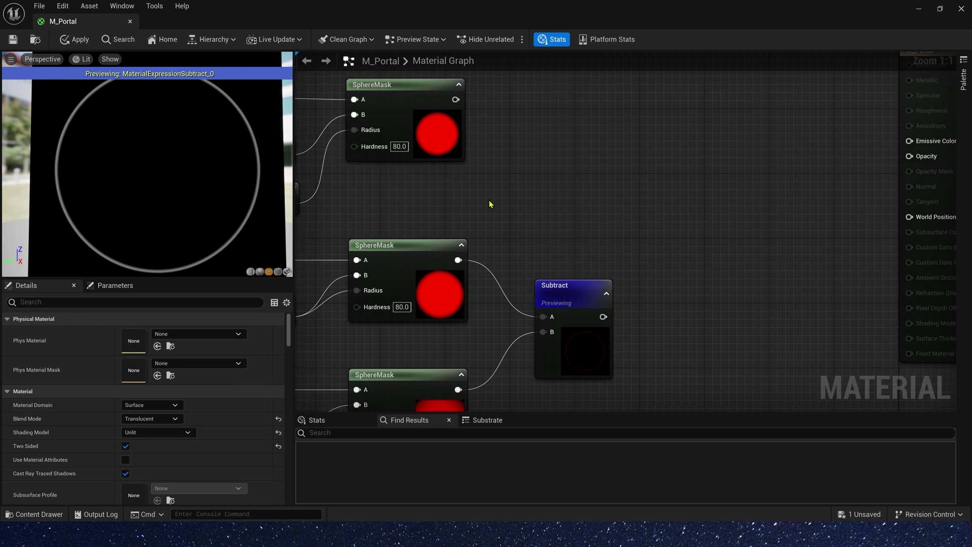
pyautogui.moveTo(544, 99); pyautogui.dragTo(524, 228, button='right')
pyautogui.rightClick(501, 126)
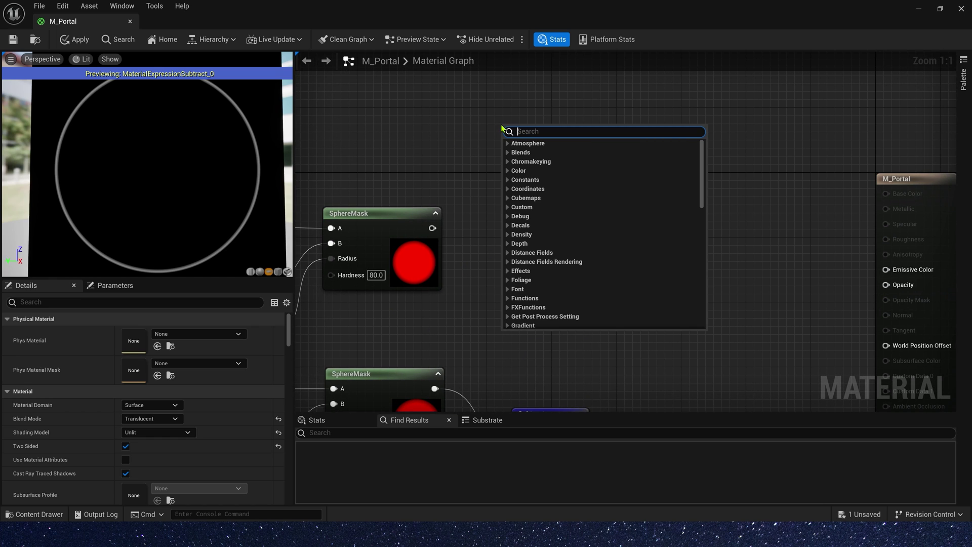
pyautogui.write('particle color')
pyautogui.press('Return')
pyautogui.moveTo(524, 166); pyautogui.dragTo(460, 110)
# Multiply the Particle Color alpha by the first SphereMask and connect the product to M_Portal's Opacity
pyautogui.press('m')
pyautogui.click(555, 177)
pyautogui.moveTo(432, 227); pyautogui.dragTo(561, 207)
pyautogui.moveTo(561, 191); pyautogui.dragTo(493, 157)
pyautogui.moveTo(592, 191); pyautogui.dragTo(886, 285)
# Add another Multiply node that combines the Particle Color RGB output with the Subtract result
pyautogui.click(509, 277)
pyautogui.moveTo(508, 277); pyautogui.dragTo(513, 95, button='right')
pyautogui.moveTo(571, 195); pyautogui.dragTo(524, 261, button='right')
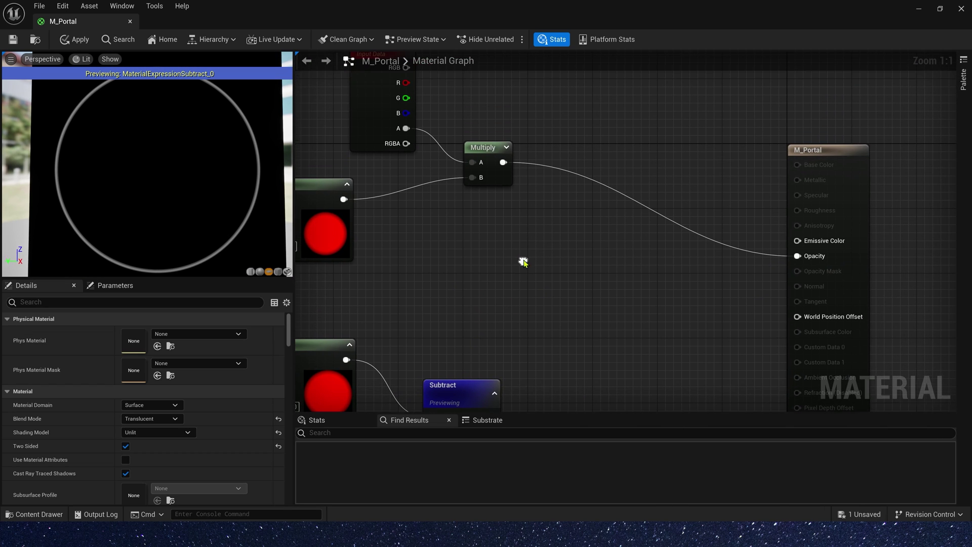
pyautogui.press('m')
pyautogui.click(590, 80)
pyautogui.moveTo(521, 89); pyautogui.dragTo(506, 133, button='right')
pyautogui.moveTo(579, 132); pyautogui.dragTo(582, 140)
pyautogui.moveTo(599, 128); pyautogui.dragTo(593, 96)
pyautogui.moveTo(541, 298); pyautogui.dragTo(570, 148, button='right')
pyautogui.moveTo(503, 309); pyautogui.dragTo(607, 131)
pyautogui.click(685, 117)
# Add an Add node and connect the Particle Color RGB Multiply to its A input
pyautogui.scroll(-1, 685, 118)
pyautogui.moveTo(684, 117); pyautogui.dragTo(572, 174, button='right')
pyautogui.press('a')
pyautogui.click(596, 153)
pyautogui.moveTo(528, 174); pyautogui.dragTo(607, 179)
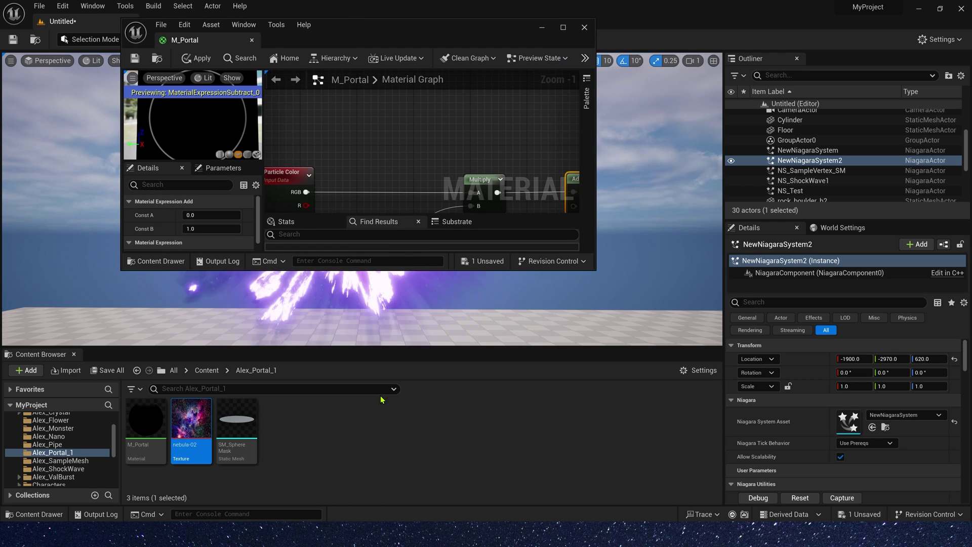
# Bring the nebula-02 texture into the graph as a Texture Sample and place it below the Add node
pyautogui.doubleClick(375, 28)
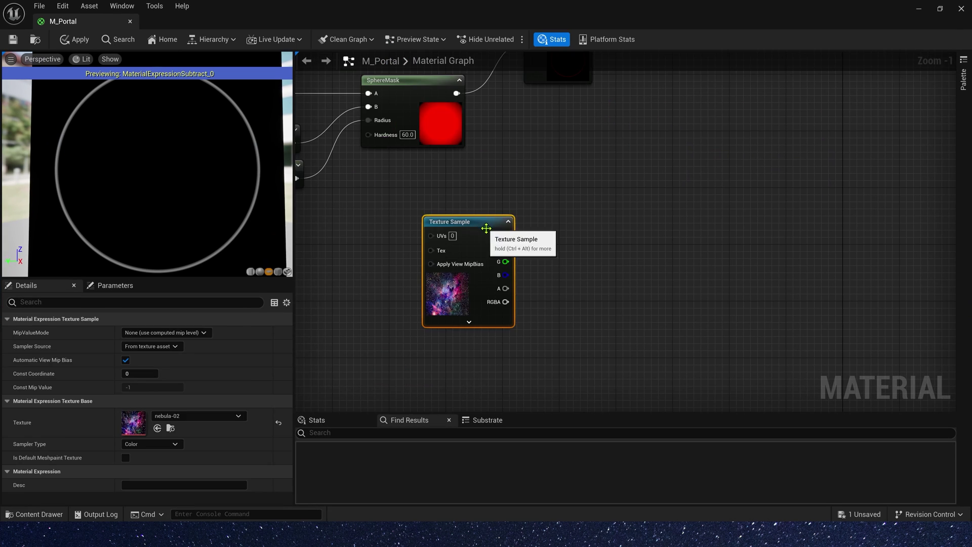
pyautogui.scroll(-2, 486, 228)
pyautogui.moveTo(495, 275); pyautogui.dragTo(677, 156)
pyautogui.moveTo(733, 112); pyautogui.dragTo(595, 244, button='right')
pyautogui.moveTo(524, 291); pyautogui.dragTo(561, 286)
pyautogui.scroll(3, 625, 279)
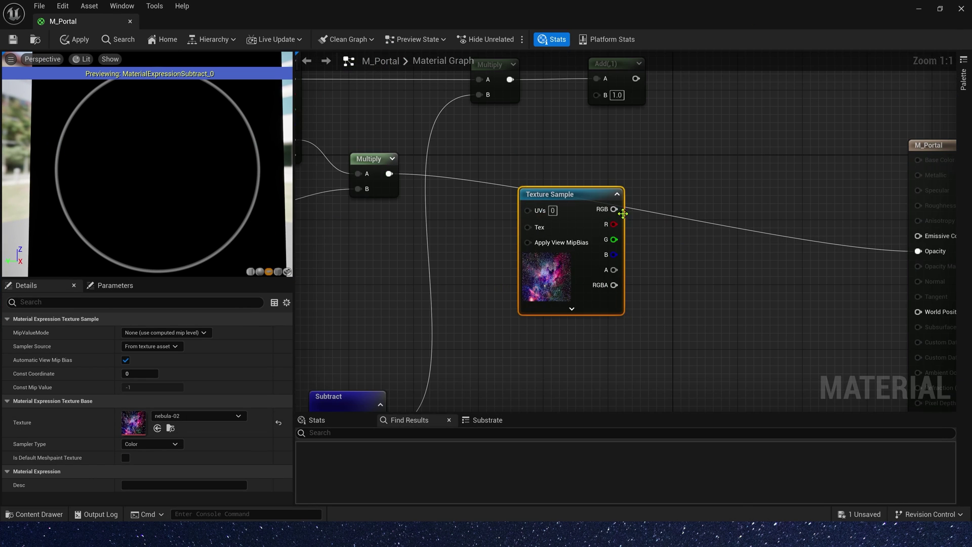
# Add a TriplanarCameraVector node beside the nebula Texture Sample
pyautogui.rightClick(668, 243)
pyautogui.write('tri')
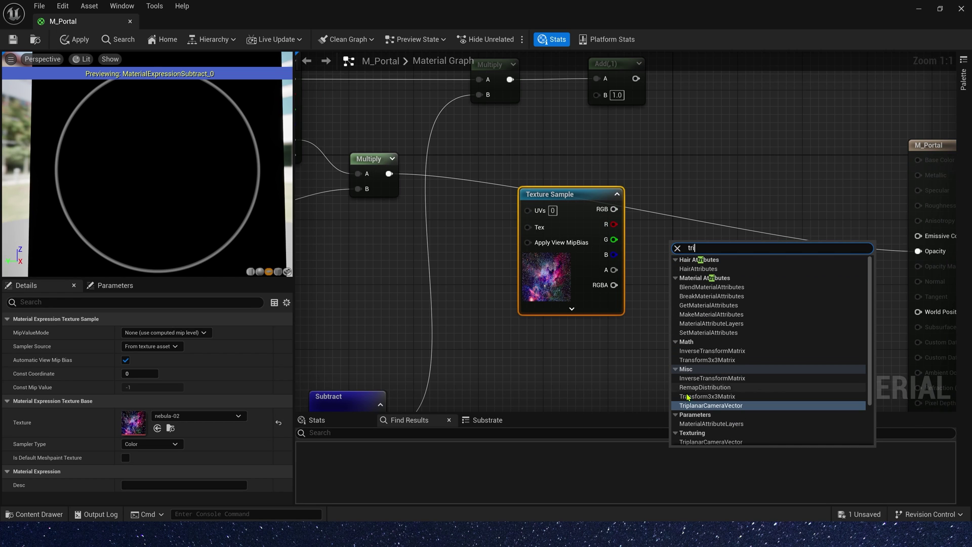
pyautogui.click(682, 401)
pyautogui.moveTo(716, 240); pyautogui.dragTo(716, 186)
# Convert the nebula Texture Sample to a Texture Object and connect it to the TriplanarCameraVector's Texture input
pyautogui.click(572, 204)
pyautogui.rightClick(571, 204)
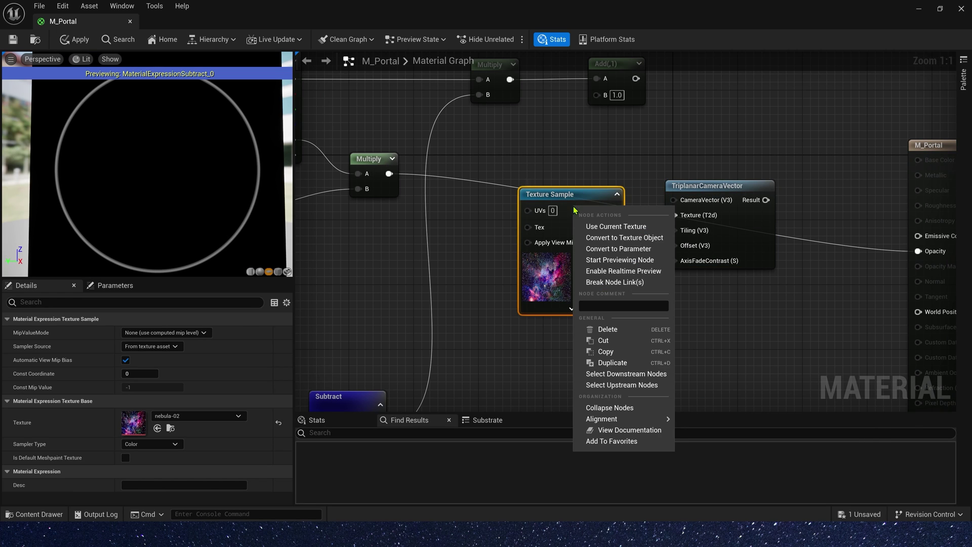
pyautogui.click(622, 237)
pyautogui.moveTo(584, 209); pyautogui.dragTo(676, 214)
pyautogui.click(706, 186)
pyautogui.moveTo(660, 144); pyautogui.dragTo(634, 178, button='right')
pyautogui.moveTo(728, 218); pyautogui.dragTo(663, 185)
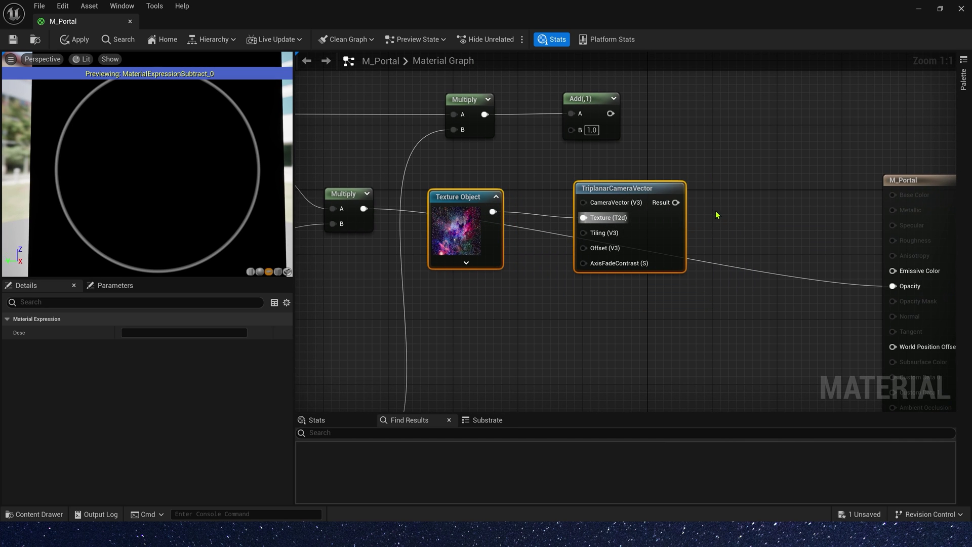
# Add a Multiply node and connect the TriplanarCameraVector's Result to its A input
pyautogui.moveTo(703, 200); pyautogui.dragTo(672, 204, button='right')
pyautogui.press('m')
pyautogui.click(671, 204)
pyautogui.moveTo(606, 215); pyautogui.dragTo(680, 228)
pyautogui.moveTo(703, 213); pyautogui.dragTo(716, 206)
# Add a Time node below the nebula texture and multiply it by 0.3
pyautogui.rightClick(480, 301)
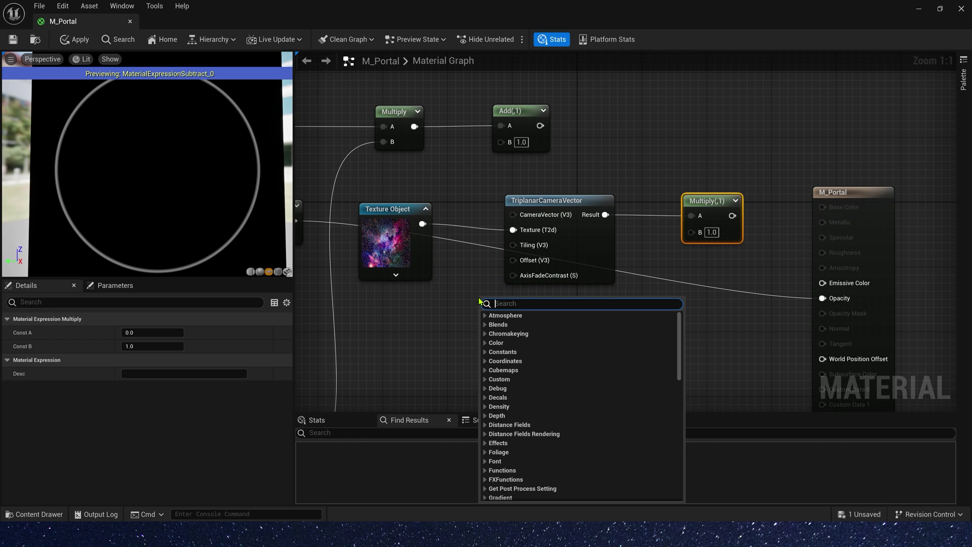
pyautogui.write('time')
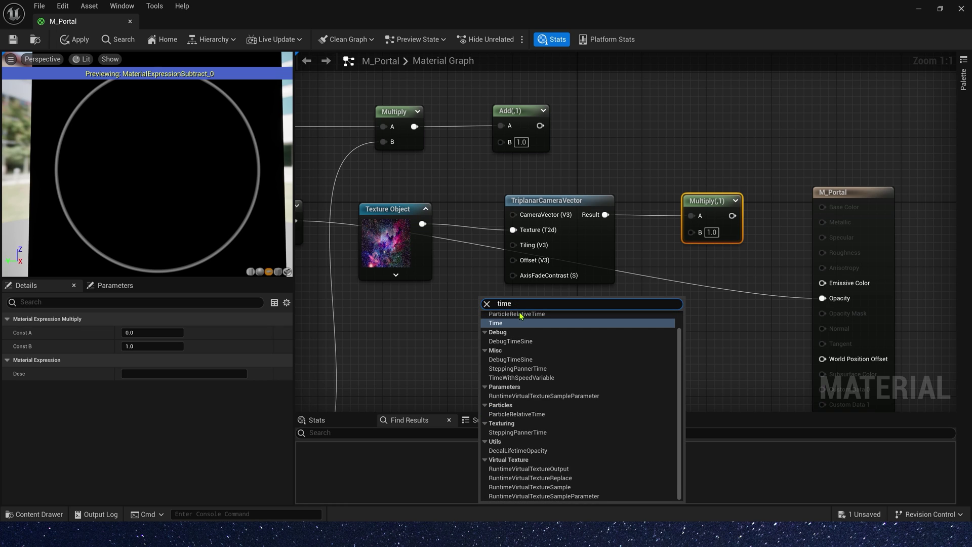
pyautogui.click(507, 324)
pyautogui.moveTo(487, 304); pyautogui.dragTo(456, 331)
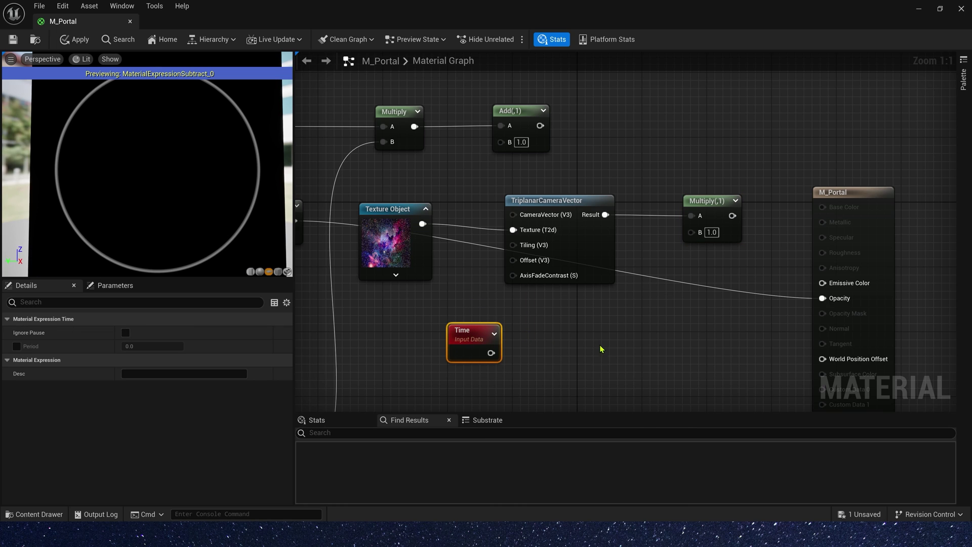
pyautogui.moveTo(593, 349); pyautogui.dragTo(574, 308, button='right')
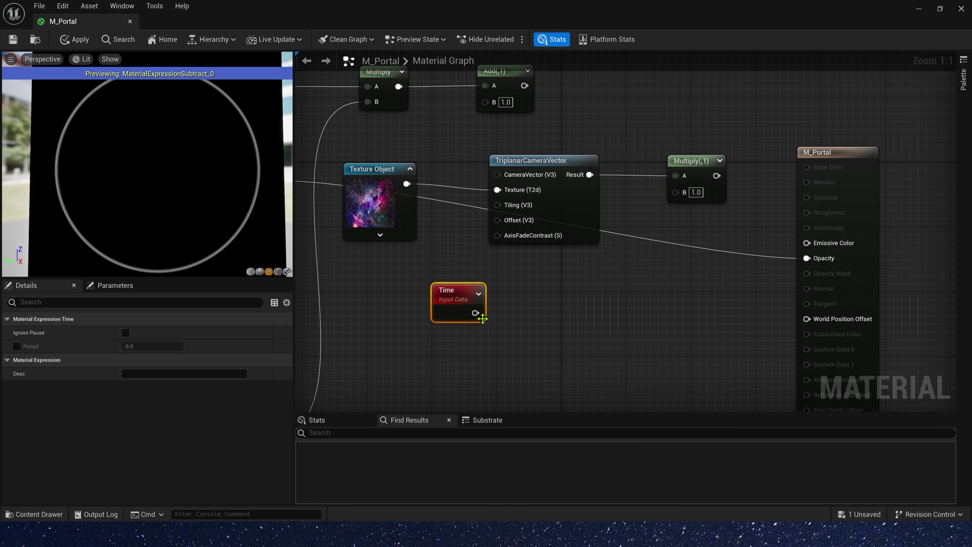
pyautogui.press('m')
pyautogui.click(519, 310)
pyautogui.moveTo(475, 313); pyautogui.dragTo(527, 330)
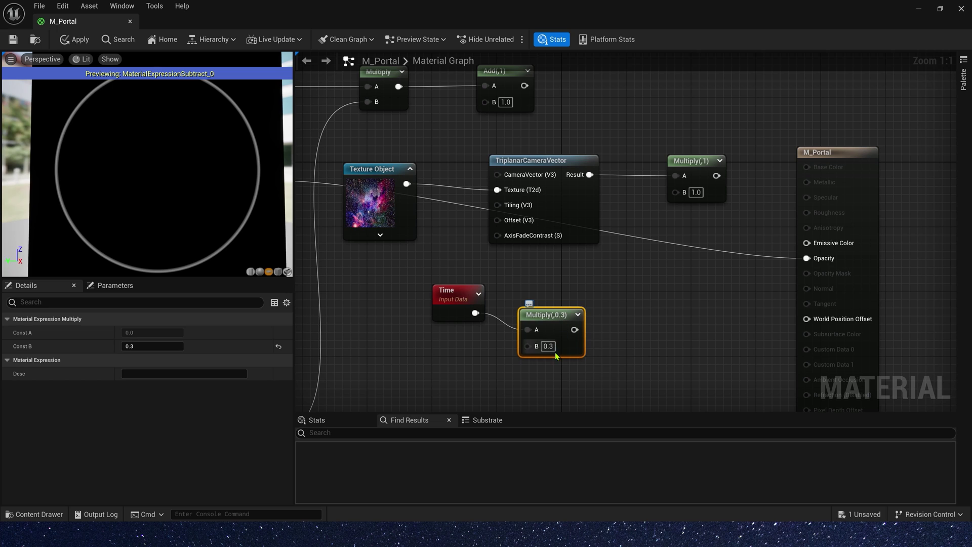
pyautogui.moveTo(574, 330); pyautogui.dragTo(614, 341)
pyautogui.write('sine')
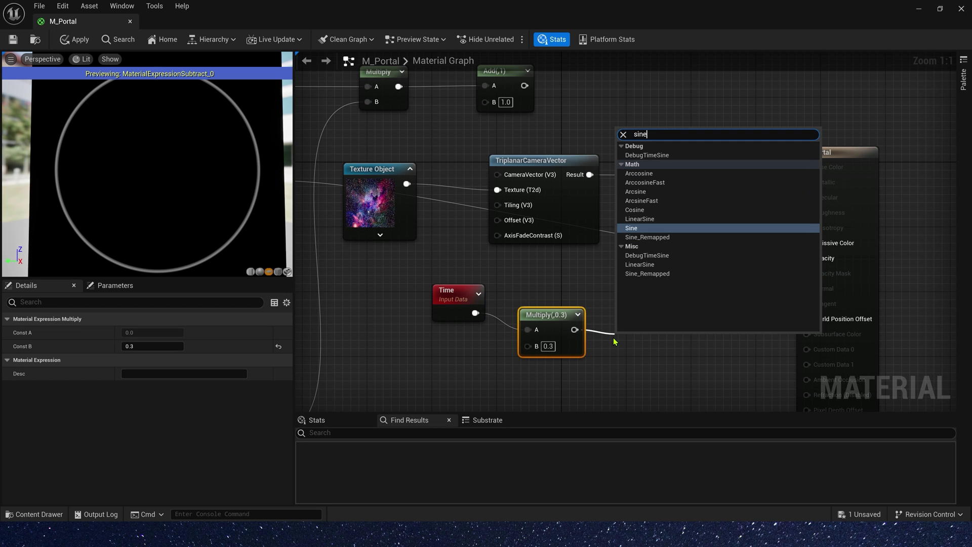
pyautogui.click(639, 219)
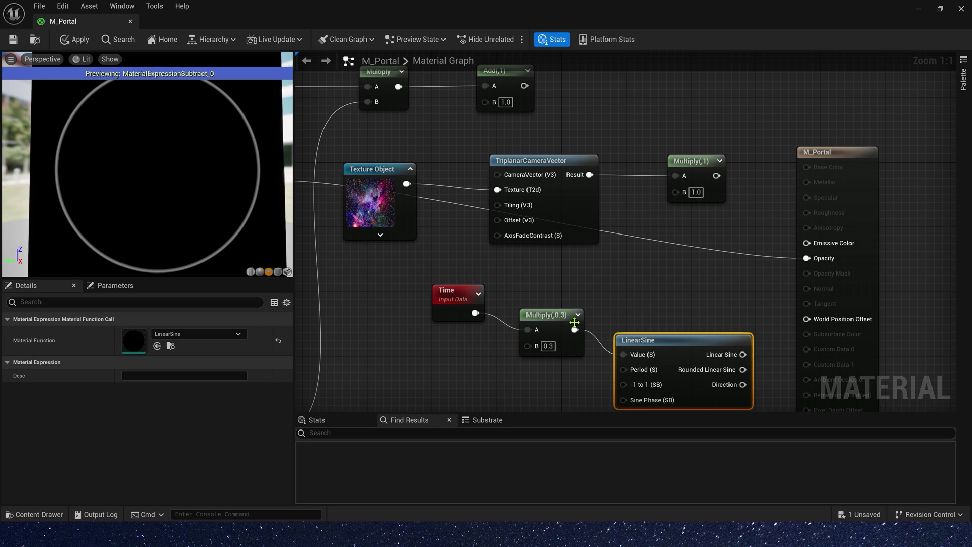
pyautogui.press('Delete')
# Pass the 0.3 time Multiply through a Sine node into a ConstantBiasScale node
pyautogui.moveTo(575, 329); pyautogui.dragTo(687, 322)
pyautogui.write('sine')
pyautogui.click(648, 213)
pyautogui.write('cons')
pyautogui.click(724, 297)
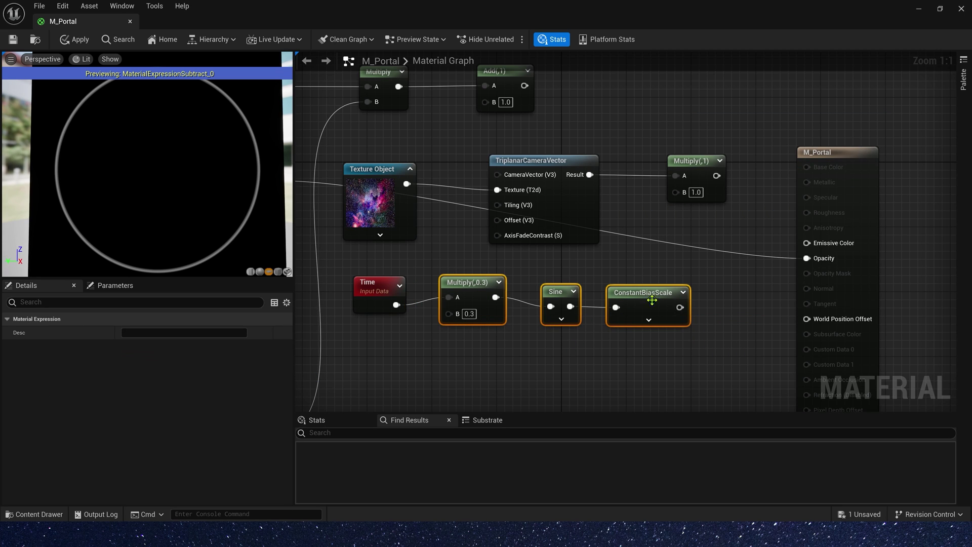
# Set the ConstantBiasScale's Bias to 2 and connect it to the B input of the nebula Multiply
pyautogui.click(651, 300)
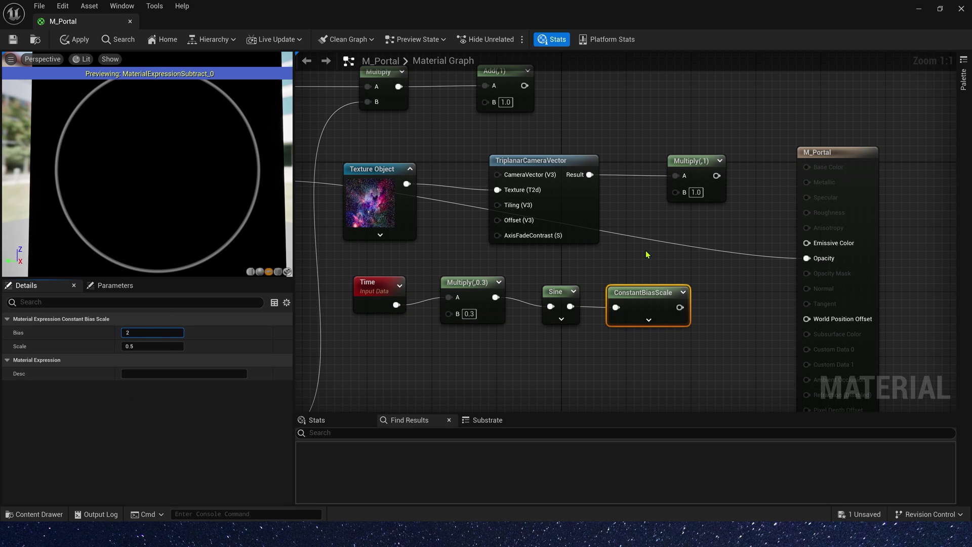
pyautogui.moveTo(678, 306); pyautogui.dragTo(681, 197)
pyautogui.scroll(-2, 524, 234)
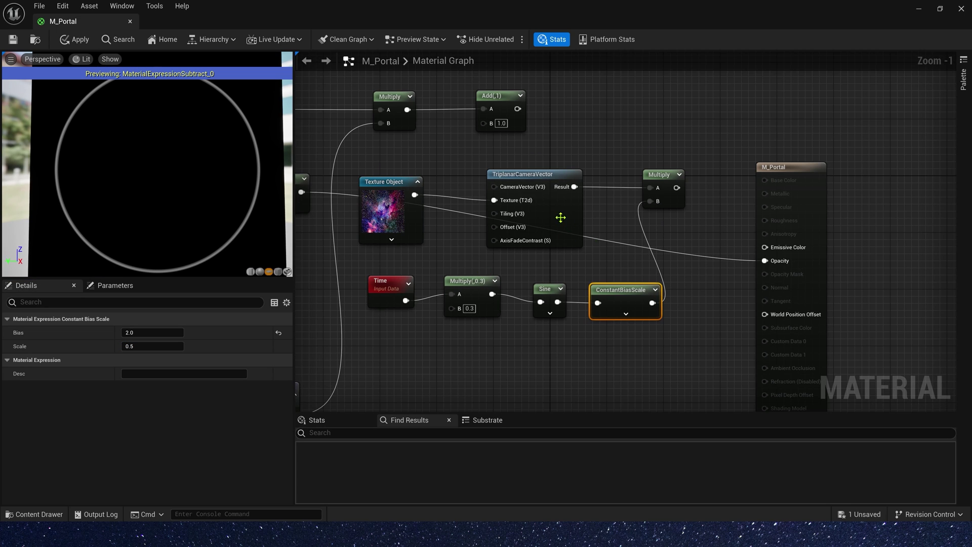
# Reposition the nebula nodes and route the nebula Multiply through the Add node's B input to Emissive Color
pyautogui.moveTo(689, 161); pyautogui.dragTo(383, 332)
pyautogui.moveTo(659, 191); pyautogui.dragTo(770, 244)
pyautogui.click(546, 124)
pyautogui.moveTo(784, 173); pyautogui.dragTo(868, 76)
pyautogui.moveTo(405, 360); pyautogui.dragTo(500, 296, button='right')
# Stop previewing the Subtract node and inspect the nebula effect on the preview mesh
pyautogui.rightClick(389, 299)
pyautogui.click(417, 318)
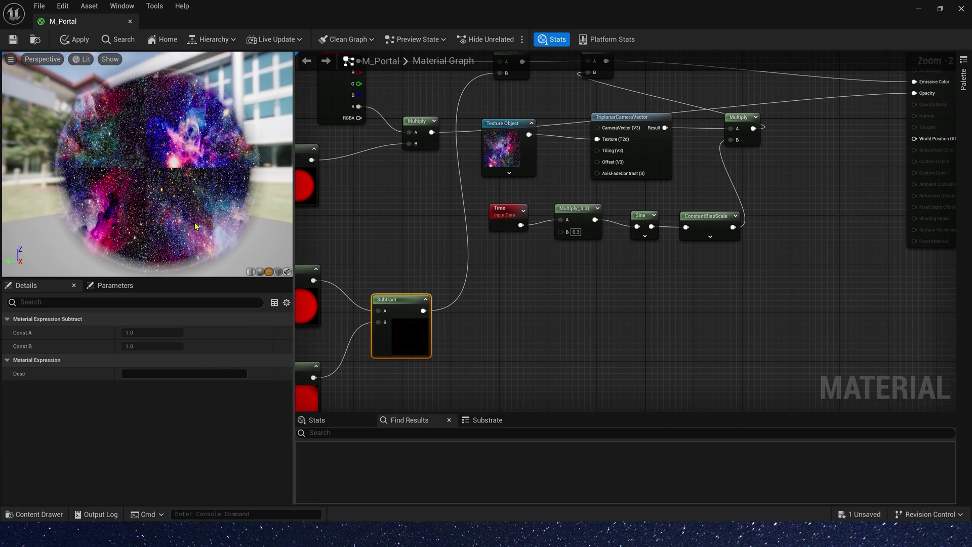
pyautogui.moveTo(217, 237); pyautogui.dragTo(157, 188)
pyautogui.scroll(4, 157, 189)
pyautogui.scroll(-2, 162, 188)
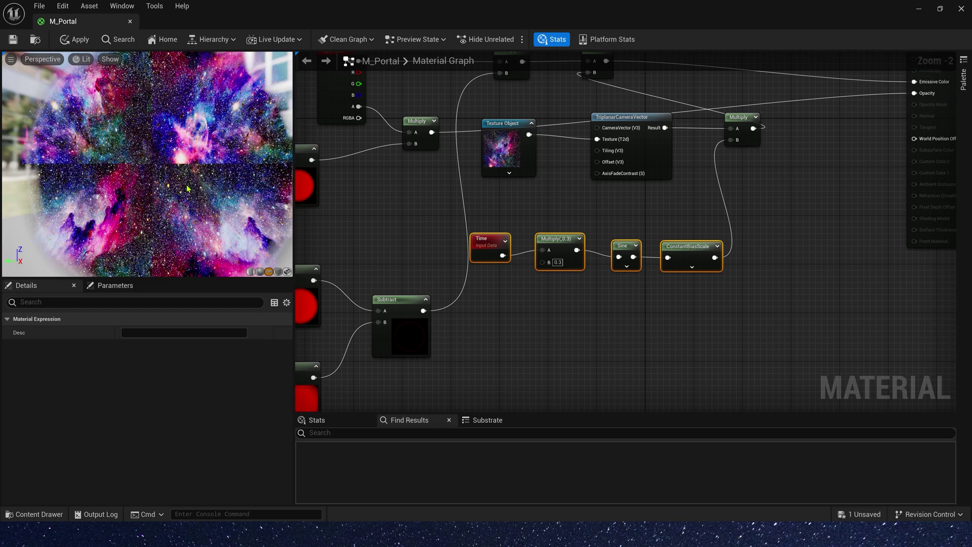
pyautogui.moveTo(186, 188); pyautogui.dragTo(133, 174)
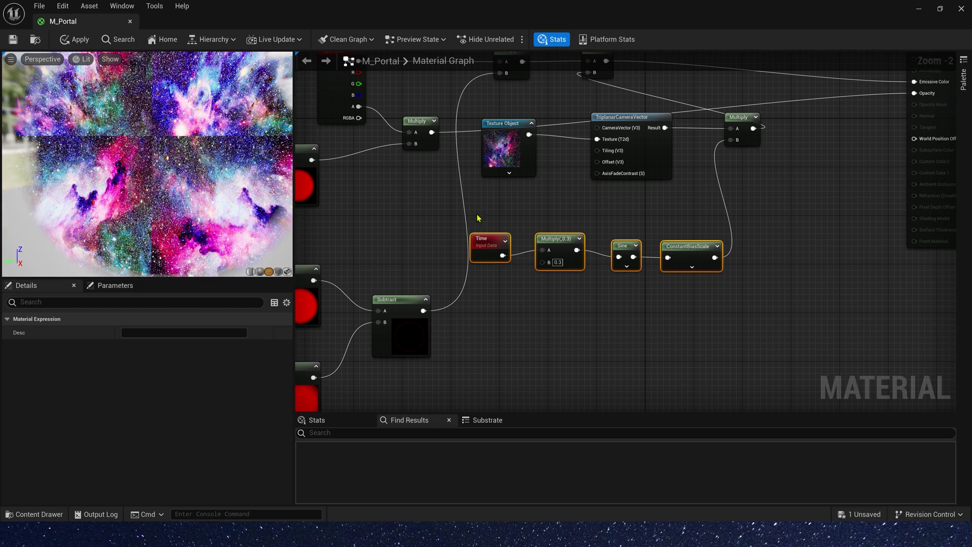
# Add a Constant node with value 0.5 and connect it to the TriplanarCameraVector's Tiling input
pyautogui.moveTo(551, 164); pyautogui.dragTo(553, 205, button='right')
pyautogui.click(539, 224)
pyautogui.press('1')
pyautogui.click(516, 228)
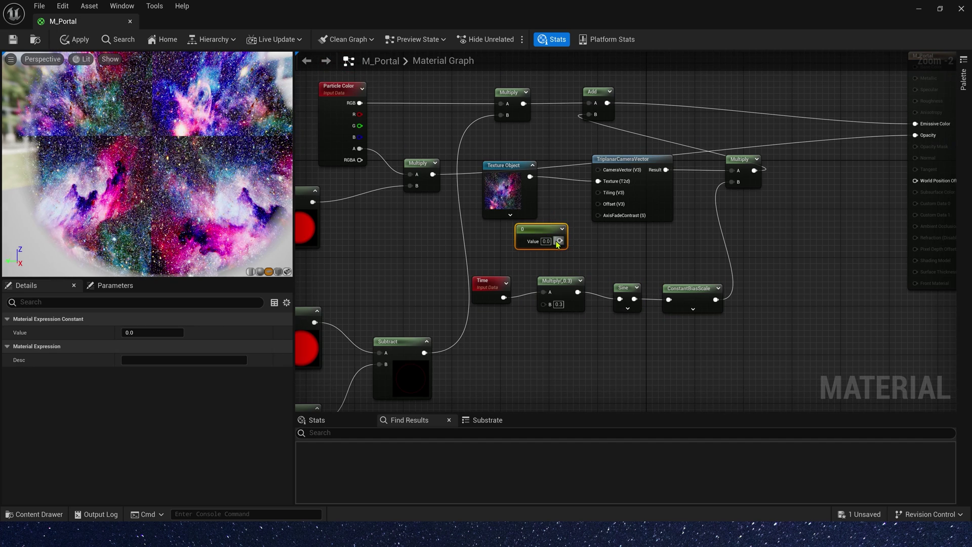
pyautogui.moveTo(603, 193); pyautogui.dragTo(515, 226)
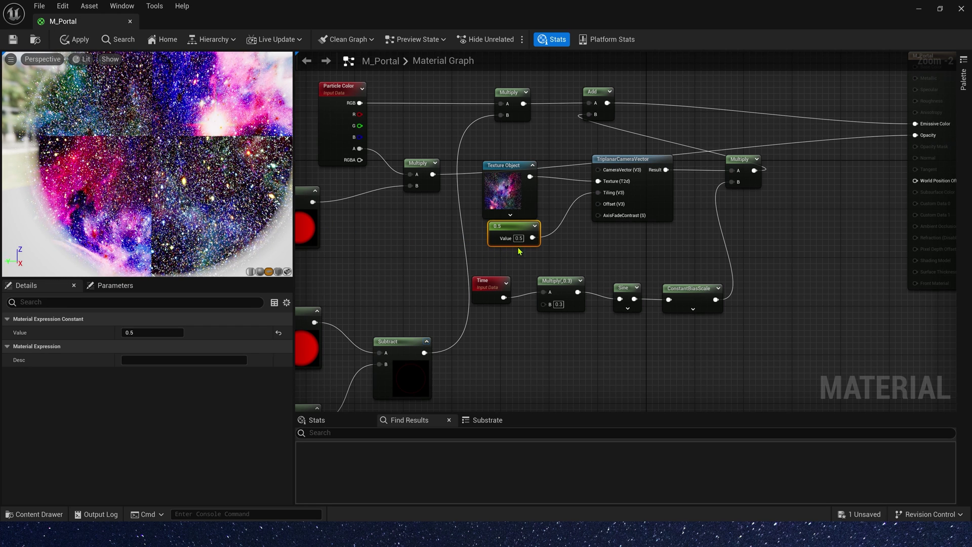
# Connect a new constant of 1.5 to the TriplanarCameraVector's Offset input and move the Time node chain lower
pyautogui.click(495, 259)
pyautogui.moveTo(598, 203); pyautogui.dragTo(536, 268)
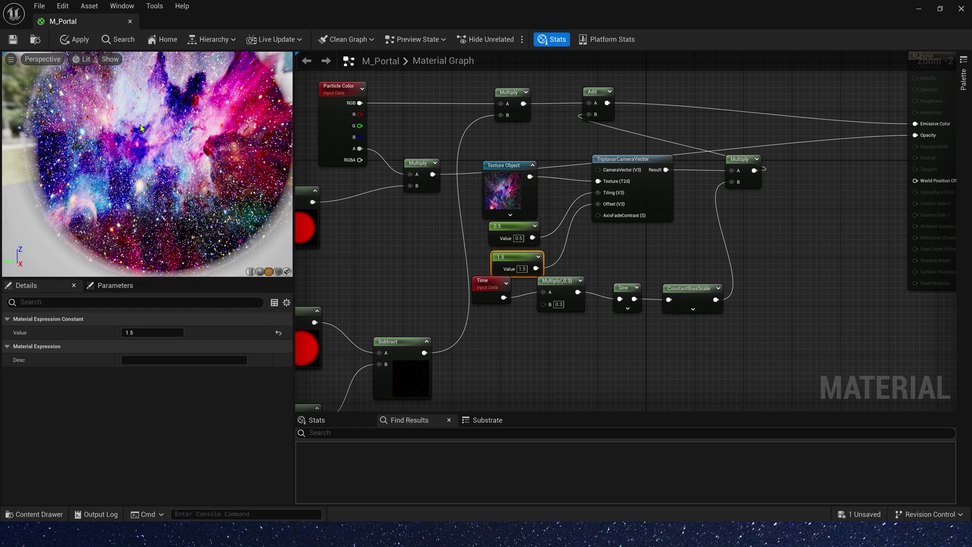
pyautogui.moveTo(503, 344); pyautogui.dragTo(728, 275)
pyautogui.moveTo(561, 292); pyautogui.dragTo(555, 346)
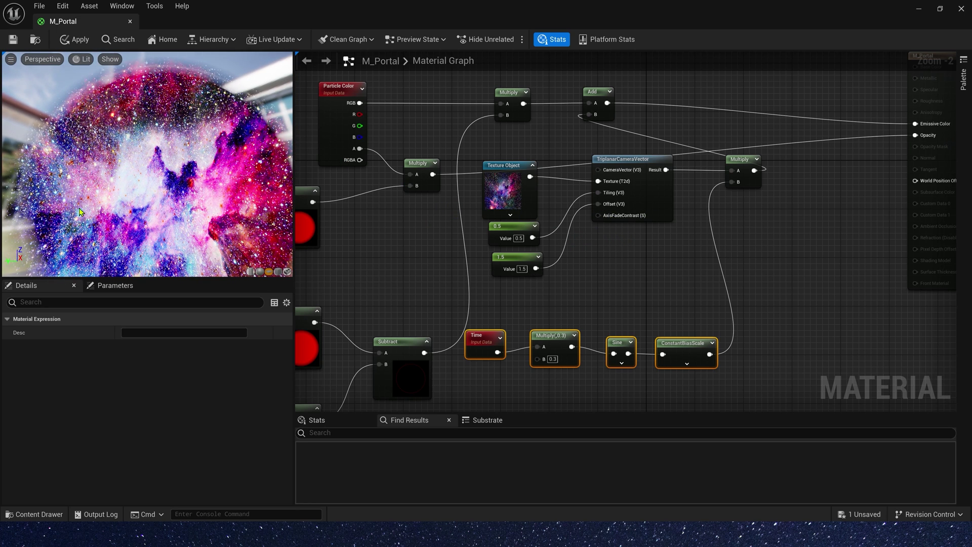
# Connect a new constant to the AxisFadeContrast input, trying a value of 100 before settling on 4
pyautogui.click(496, 287)
pyautogui.moveTo(536, 300); pyautogui.dragTo(598, 215)
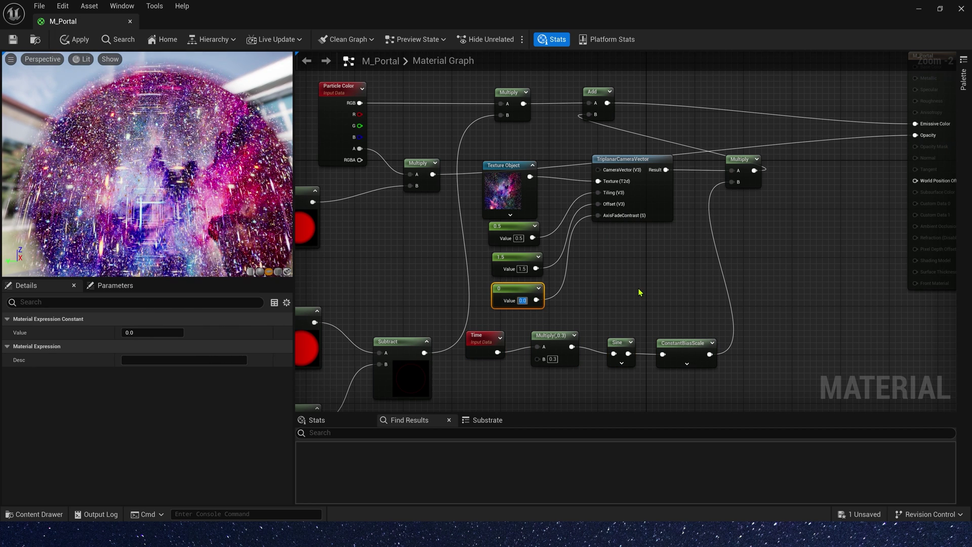
pyautogui.write('100')
pyautogui.press('Return')
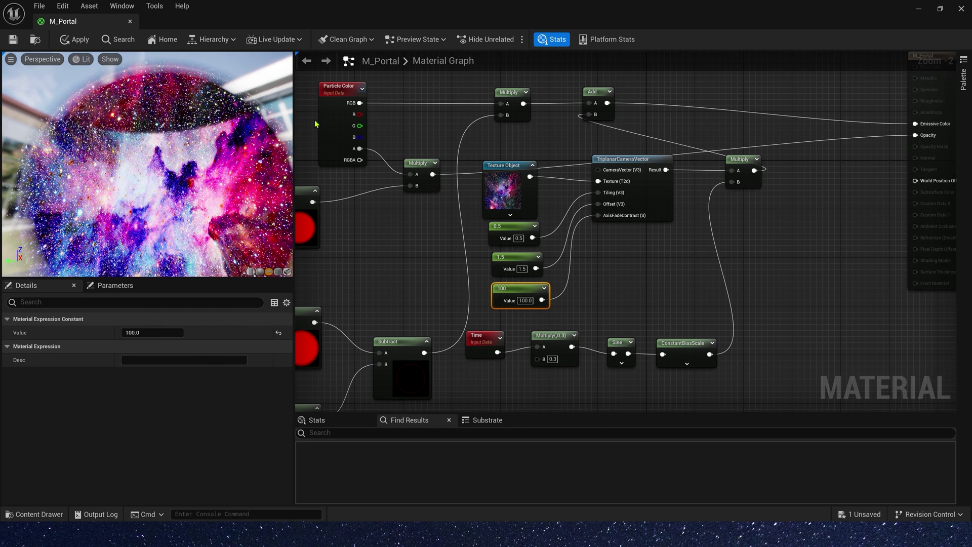
pyautogui.click(524, 301)
pyautogui.write('4')
pyautogui.press('Return')
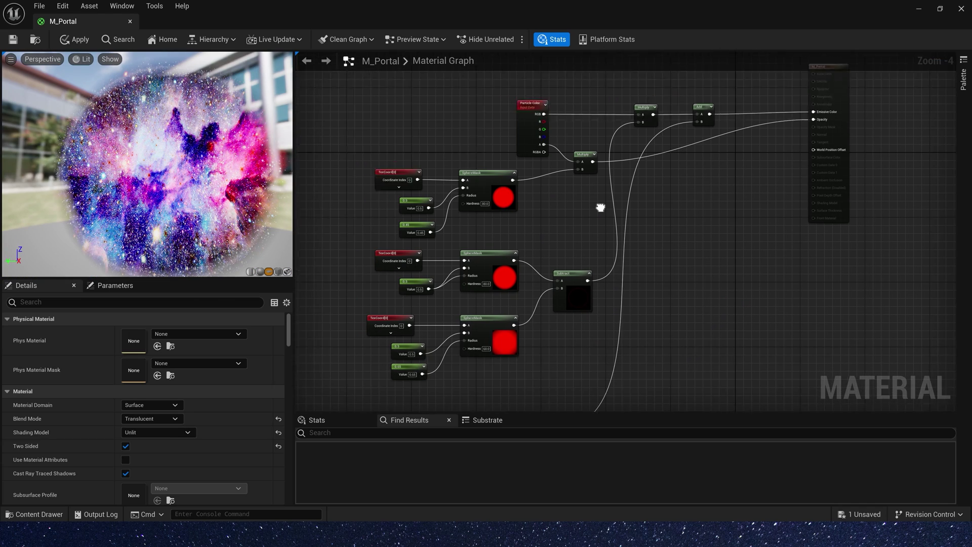
# Move the first SphereMask's TexCoord node farther away from it and delete the other two TexCoord nodes
pyautogui.moveTo(601, 208); pyautogui.dragTo(608, 202, button='right')
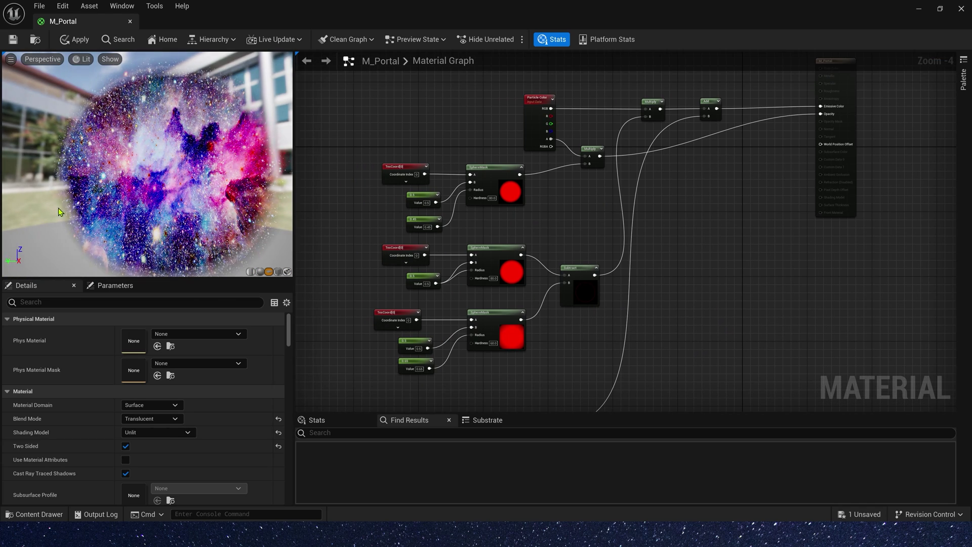
pyautogui.scroll(3, 401, 177)
pyautogui.moveTo(401, 176); pyautogui.dragTo(597, 189, button='right')
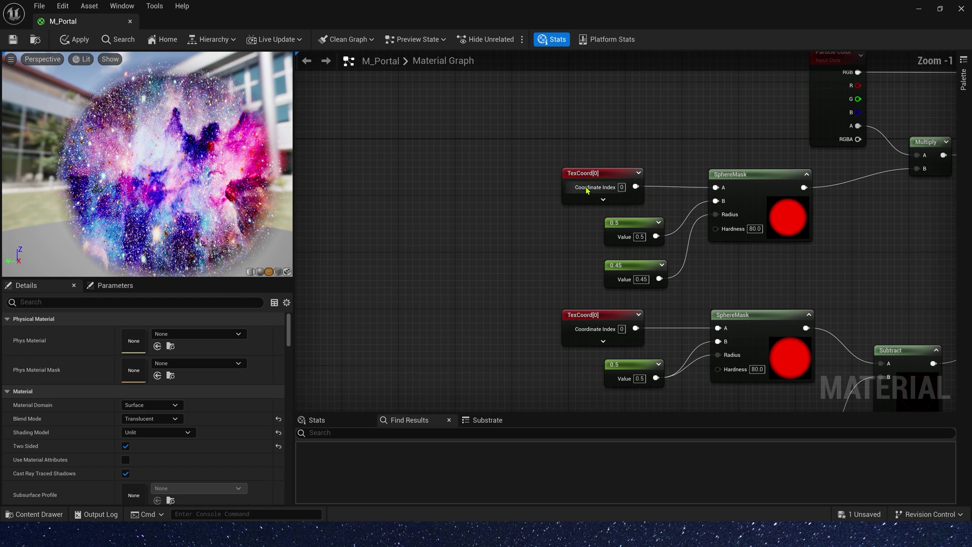
pyautogui.moveTo(622, 202); pyautogui.dragTo(351, 202)
pyautogui.click(590, 315)
pyautogui.press('Delete')
pyautogui.moveTo(590, 323); pyautogui.dragTo(591, 208, button='right')
pyautogui.moveTo(527, 283); pyautogui.dragTo(558, 319)
pyautogui.press('Delete')
# Chain two Add nodes after the TexCoord and feed a Constant2Vector into the first Add's B input
pyautogui.moveTo(479, 161); pyautogui.dragTo(500, 179)
pyautogui.press('a')
pyautogui.click(492, 161)
pyautogui.click(414, 228)
pyautogui.press('2')
pyautogui.click(417, 219)
pyautogui.moveTo(458, 237); pyautogui.dragTo(507, 195)
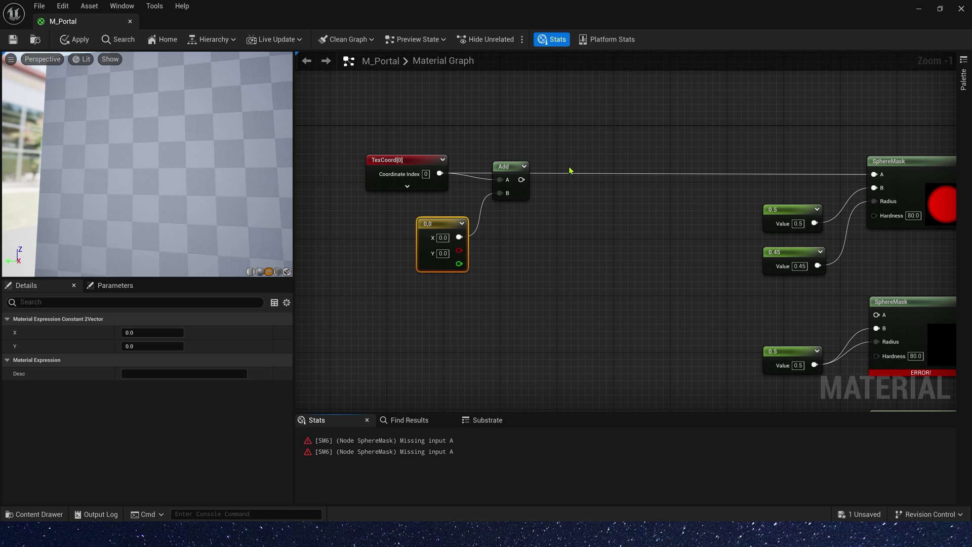
pyautogui.click(570, 170)
pyautogui.moveTo(567, 242); pyautogui.dragTo(599, 229, button='right')
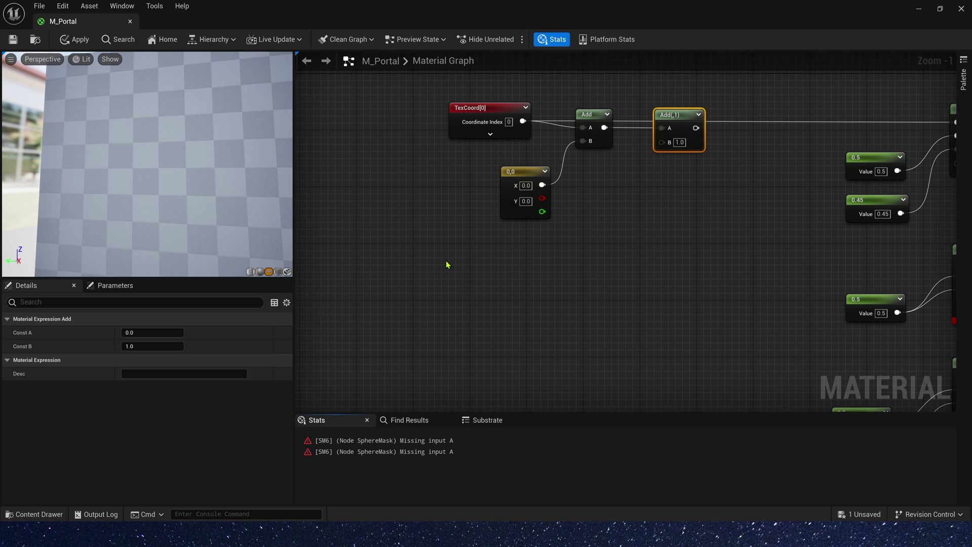
# Add a Texture Sample node using the T_soft_smoke texture below the Constant2Vector
pyautogui.click(446, 263)
pyautogui.click(206, 415)
pyautogui.write('smoke')
pyautogui.click(249, 356)
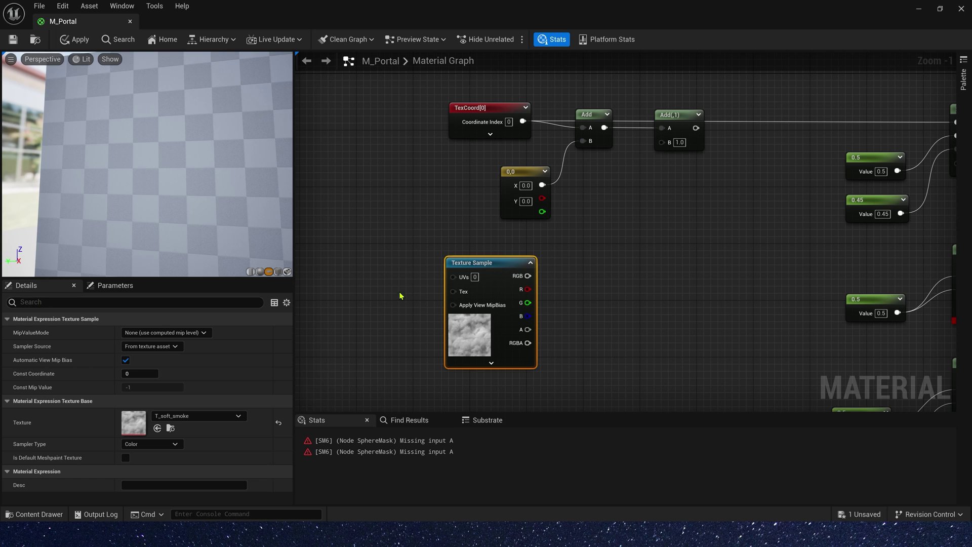
pyautogui.moveTo(484, 313); pyautogui.dragTo(684, 290, button='right')
pyautogui.press('t')
pyautogui.click(348, 229)
pyautogui.press('Delete')
# Add a TexCoord node beside the smoke Texture Sample and connect it to a new Rotator node
pyautogui.press('u')
pyautogui.click(398, 256)
pyautogui.scroll(1, 449, 268)
pyautogui.moveTo(450, 269); pyautogui.dragTo(424, 254)
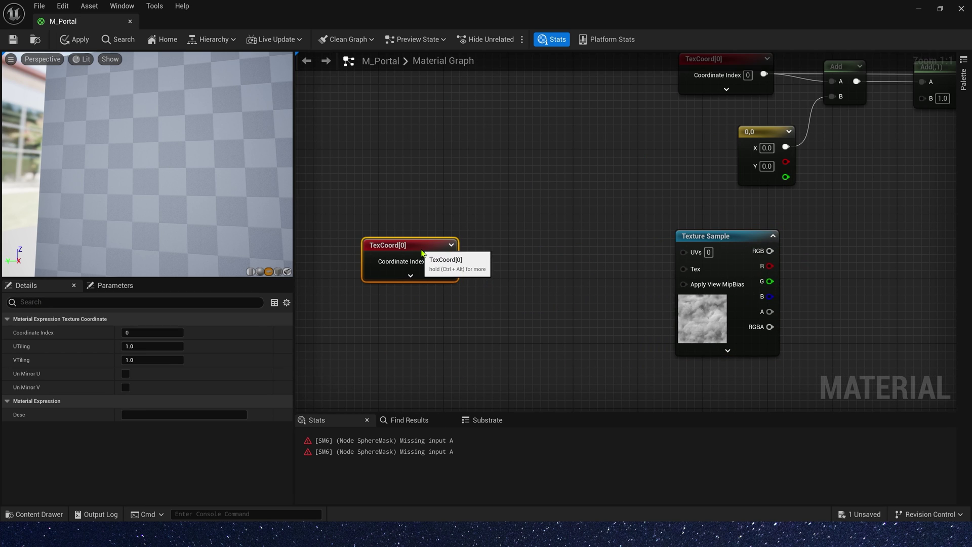
pyautogui.write('rotator')
pyautogui.moveTo(481, 264); pyautogui.dragTo(521, 252)
pyautogui.press('Return')
pyautogui.keyDown('ctrl'); pyautogui.moveTo(416, 253); pyautogui.dragTo(359, 253); pyautogui.keyUp('ctrl')
# Insert a Panner node between the Rotator and the smoke Texture Sample's UVs input
pyautogui.press('p')
pyautogui.click(541, 247)
pyautogui.moveTo(495, 261); pyautogui.dragTo(552, 246)
pyautogui.moveTo(619, 260); pyautogui.dragTo(702, 247)
# Set the Rotator's Speed to -0.25 and the Panner's Speed to 0.3 in X and Y
pyautogui.click(500, 285)
pyautogui.click(180, 363)
pyautogui.write('-')
pyautogui.press('Tab')
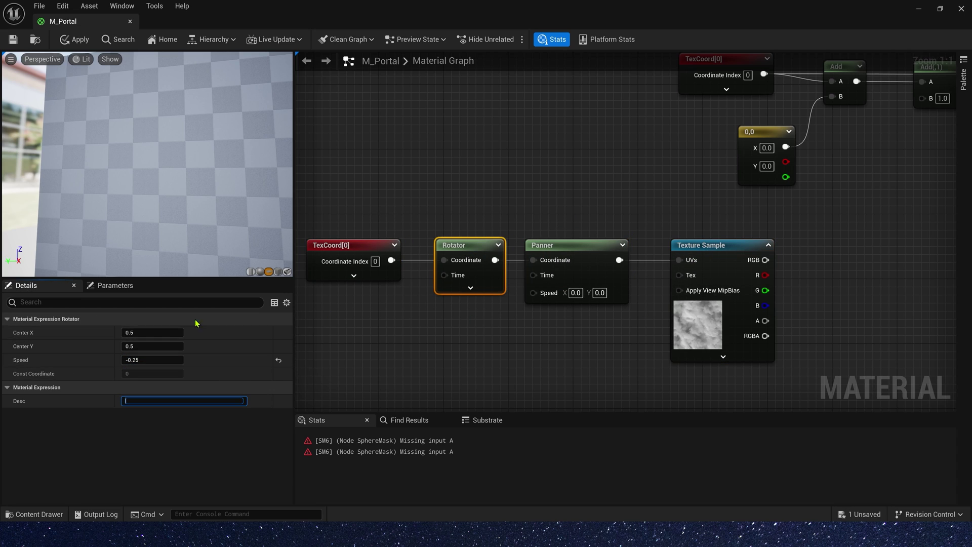
pyautogui.click(575, 292)
pyautogui.write('.3')
pyautogui.press('Tab')
pyautogui.write('.3')
pyautogui.press('Return')
# Duplicate the TexCoord, Rotator, Panner and smoke Texture Sample chain below the original
pyautogui.moveTo(808, 234); pyautogui.dragTo(349, 366)
pyautogui.moveTo(365, 367); pyautogui.dragTo(365, 250, button='right')
pyautogui.hotkey('ctrl', 'd')
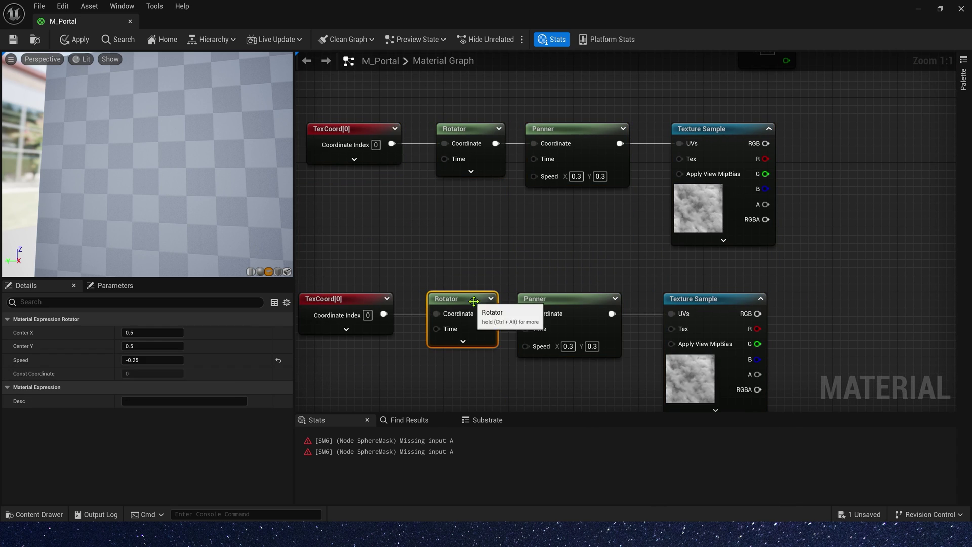
# In the duplicated chain, set the Rotator's Speed to 0.3 and the Panner's Speed to -0.3 in X and Y
pyautogui.click(142, 359)
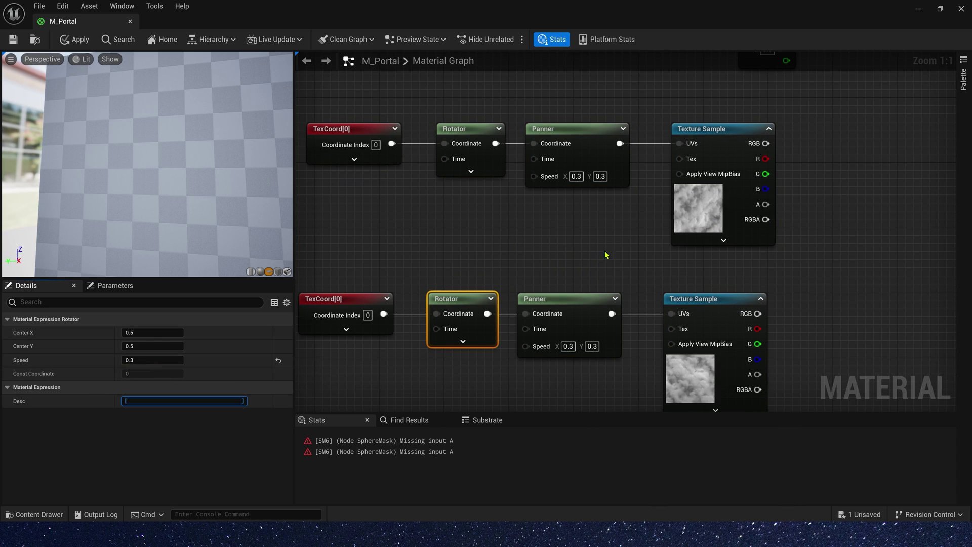
pyautogui.write('-')
pyautogui.press('Return')
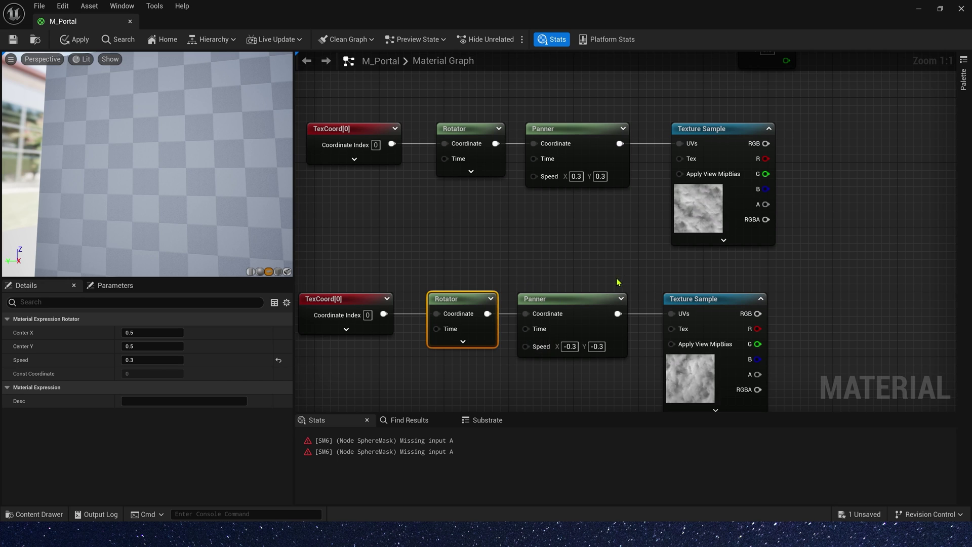
# Add an Add node and connect the R outputs of both smoke Texture Samples to its inputs
pyautogui.moveTo(838, 179); pyautogui.dragTo(545, 154, button='right')
pyautogui.press('a')
pyautogui.click(544, 154)
pyautogui.moveTo(553, 171); pyautogui.dragTo(472, 134)
pyautogui.moveTo(553, 189); pyautogui.dragTo(464, 304)
# Multiply the combined smoke by 0.1 and connect it to the B input of the second Add after the upper TexCoord
pyautogui.scroll(-3, 631, 213)
pyautogui.moveTo(751, 161); pyautogui.dragTo(668, 142)
pyautogui.moveTo(730, 141); pyautogui.dragTo(631, 226, button='right')
pyautogui.scroll(2, 631, 226)
pyautogui.press('m')
pyautogui.click(631, 221)
pyautogui.moveTo(565, 240); pyautogui.dragTo(633, 228)
pyautogui.click(632, 256)
pyautogui.moveTo(694, 186); pyautogui.dragTo(618, 254, button='right')
pyautogui.moveTo(579, 310); pyautogui.dragTo(649, 150)
pyautogui.moveTo(656, 159); pyautogui.dragTo(576, 210, button='right')
# Connect the second Add node's output to the A inputs of all three SphereMasks
pyautogui.moveTo(572, 170); pyautogui.dragTo(580, 171)
pyautogui.moveTo(617, 179); pyautogui.dragTo(487, 167, button='right')
pyautogui.moveTo(457, 171); pyautogui.dragTo(726, 306)
pyautogui.moveTo(564, 319); pyautogui.dragTo(557, 244, button='right')
pyautogui.scroll(-1, 557, 244)
pyautogui.moveTo(466, 118); pyautogui.dragTo(696, 330)
pyautogui.moveTo(111, 115); pyautogui.dragTo(125, 135)
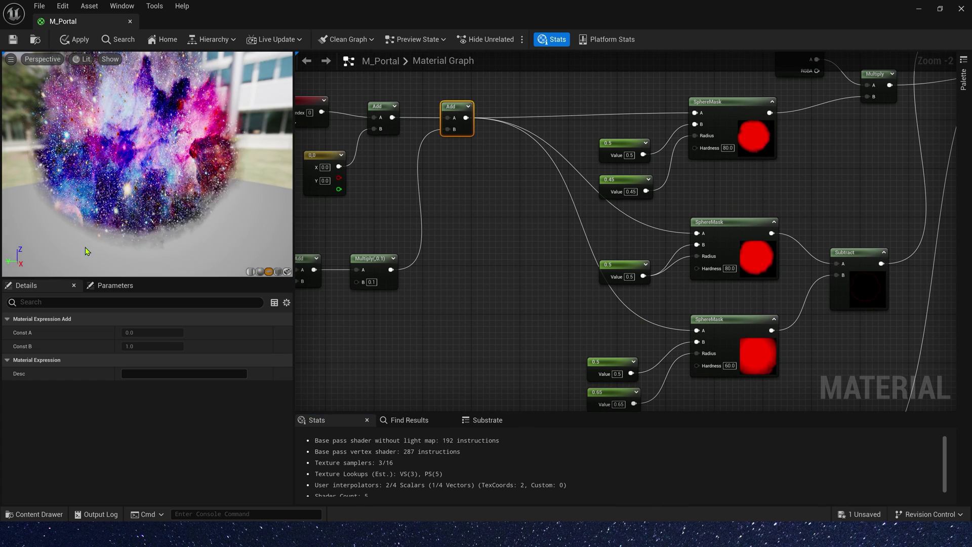
# Set both X and Y of the Constant2Vector to -0.1 to recenter the distorted masks
pyautogui.moveTo(373, 280); pyautogui.dragTo(452, 280, button='right')
pyautogui.scroll(2, 400, 170)
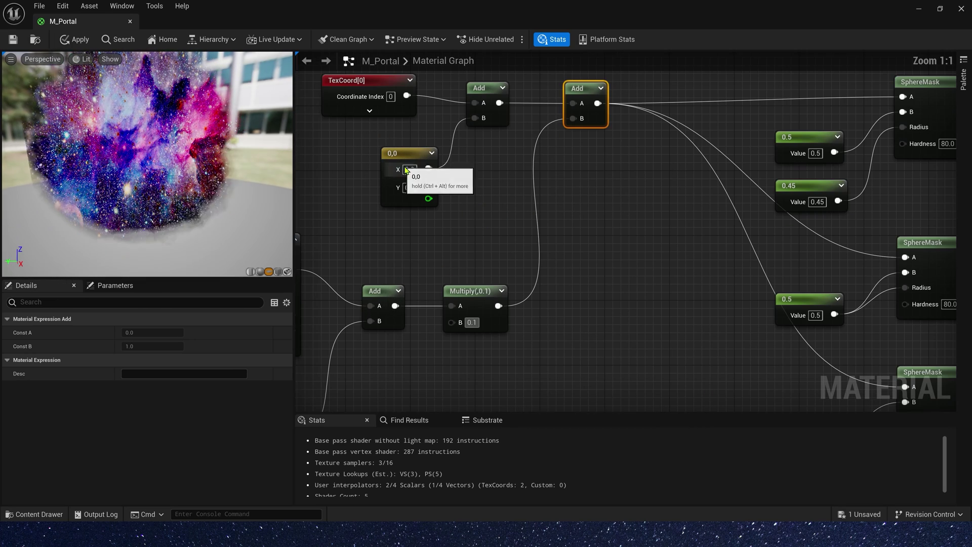
pyautogui.moveTo(400, 170); pyautogui.dragTo(274, 230, button='right')
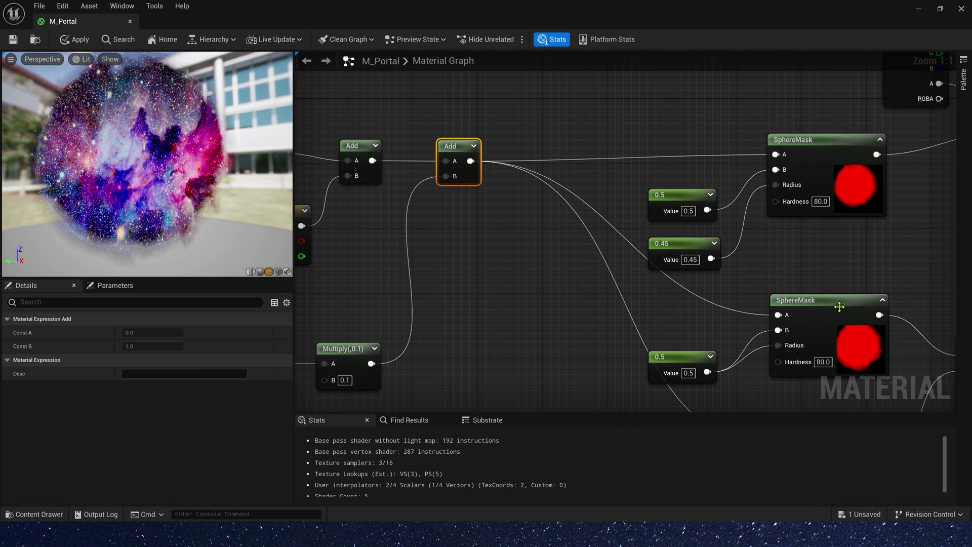
pyautogui.moveTo(405, 219); pyautogui.dragTo(460, 197, button='right')
pyautogui.write('-0.1')
pyautogui.press('Return')
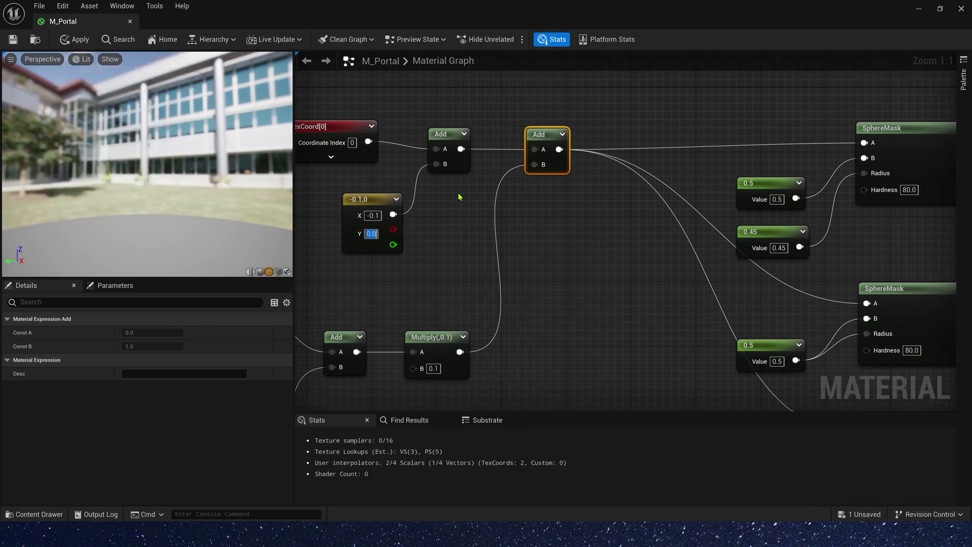
pyautogui.write('-0.1')
pyautogui.press('Return')
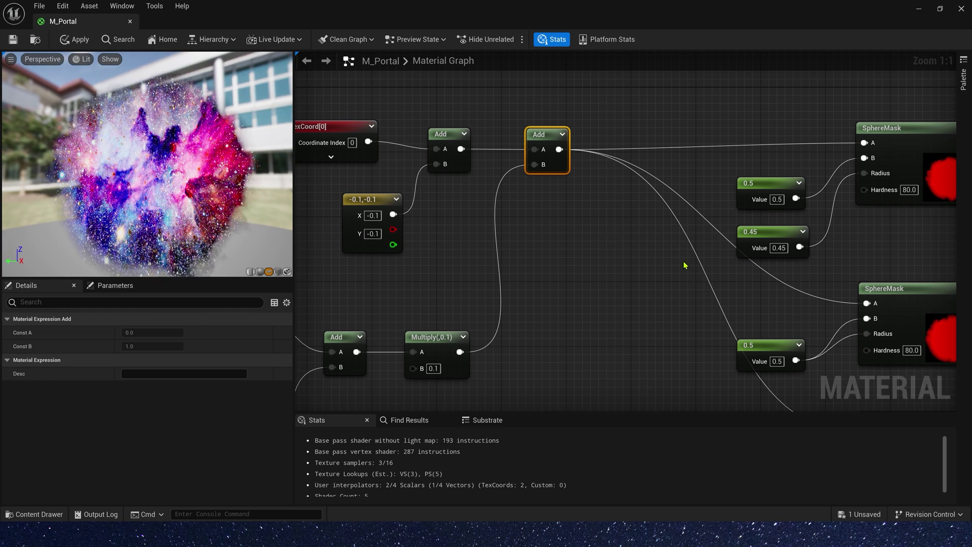
# Add an Absolute World Position node below the ConstantBiasScale node
pyautogui.moveTo(719, 273); pyautogui.dragTo(463, 224, button='right')
pyautogui.moveTo(717, 363); pyautogui.dragTo(705, 250, button='right')
pyautogui.scroll(-4, 176, 191)
pyautogui.scroll(-2, 596, 169)
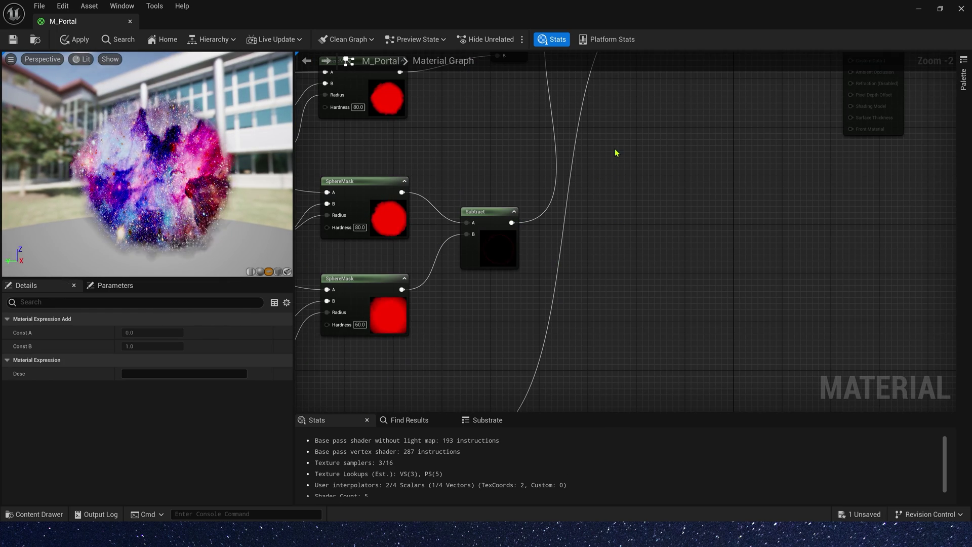
pyautogui.scroll(-2, 580, 211)
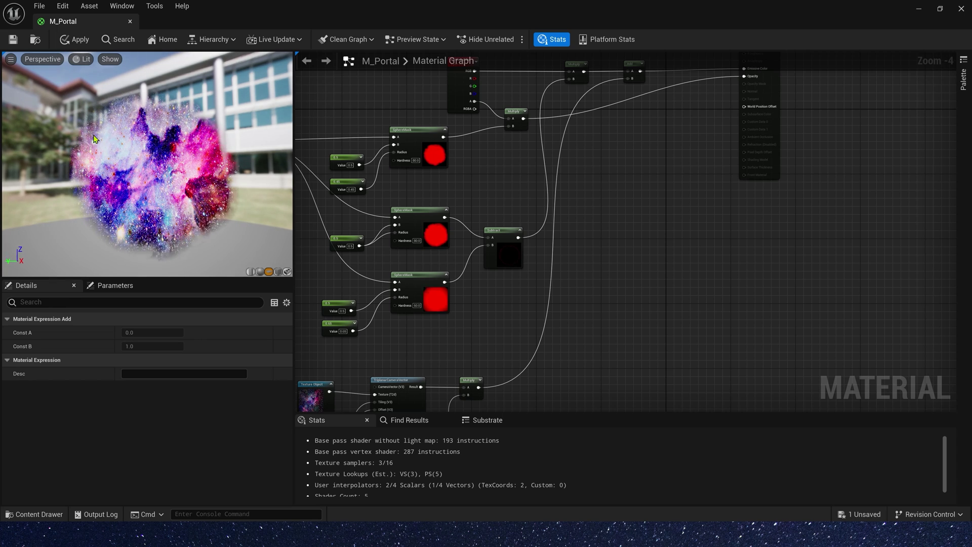
pyautogui.moveTo(547, 344); pyautogui.dragTo(514, 228, button='right')
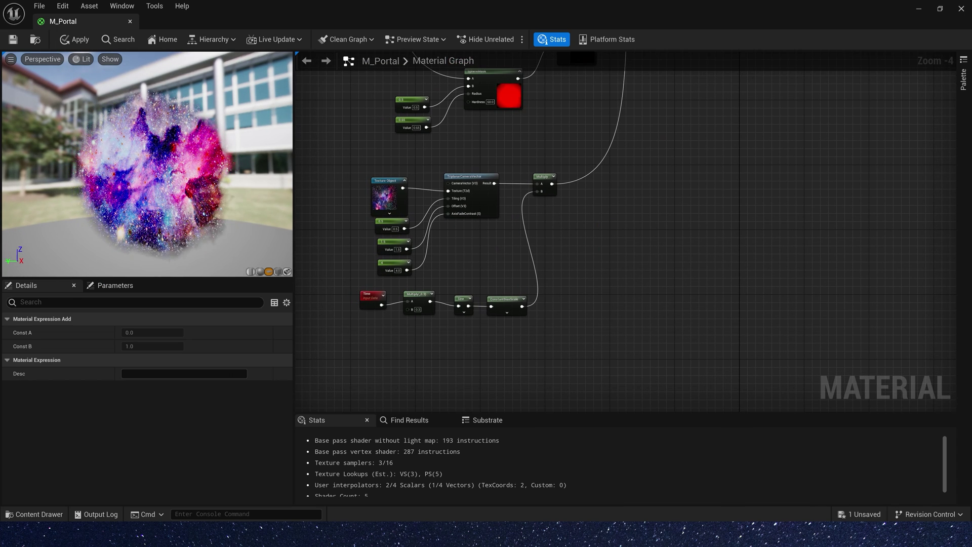
pyautogui.moveTo(522, 345); pyautogui.dragTo(523, 218, button='right')
pyautogui.scroll(2, 517, 220)
pyautogui.rightClick(512, 233)
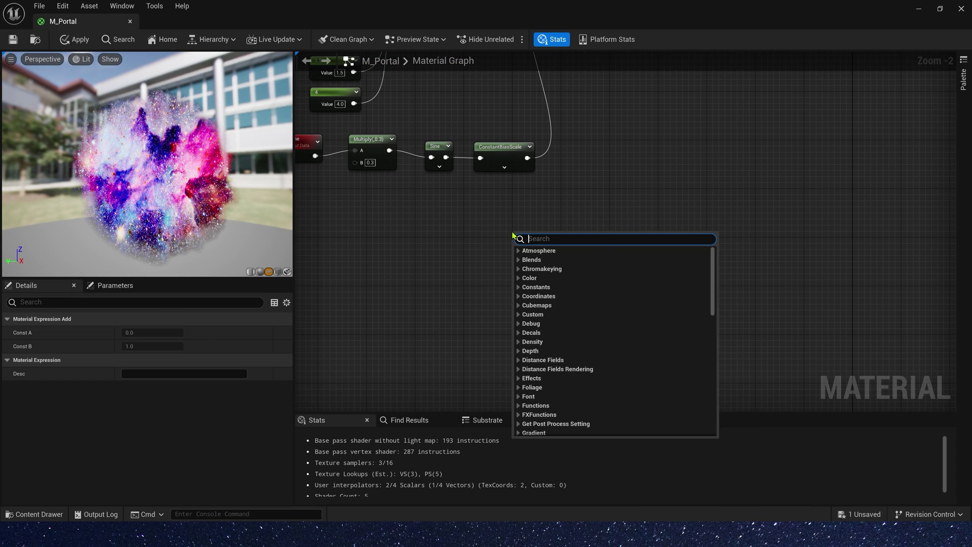
pyautogui.write('worl')
pyautogui.click(534, 259)
pyautogui.scroll(2, 540, 321)
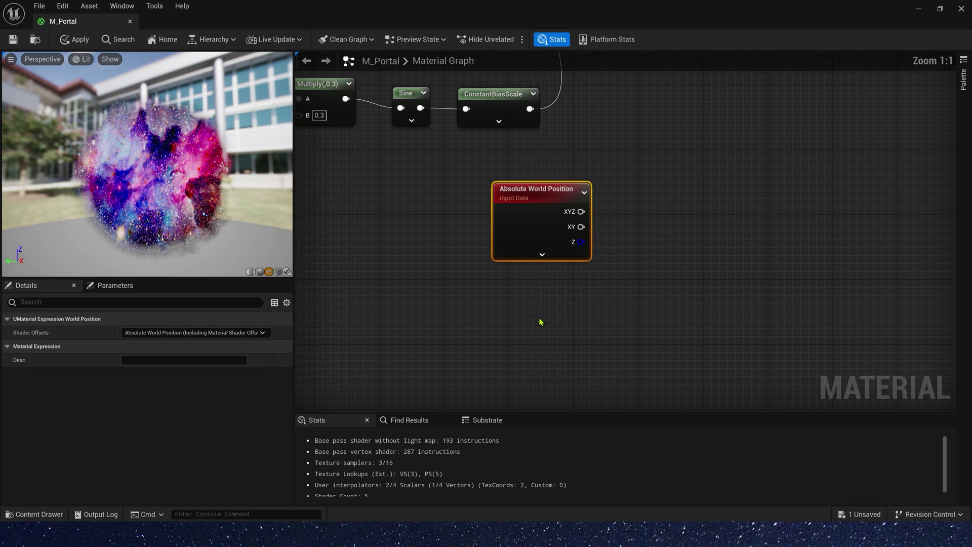
# Add an Object Position (Absolute) node below the Absolute World Position node
pyautogui.rightClick(540, 322)
pyautogui.write('obj')
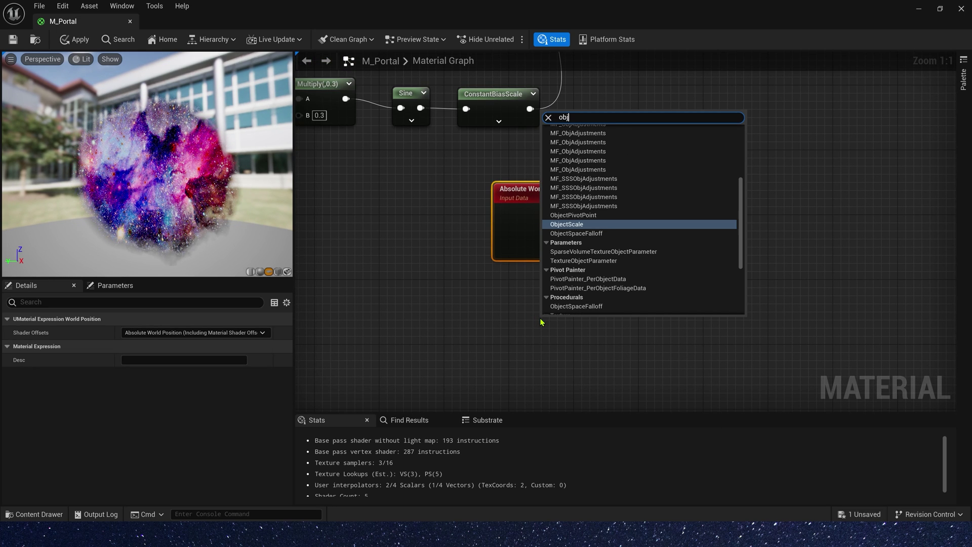
pyautogui.write('ect')
pyautogui.click(652, 157)
# Use a new Subtract node with Absolute World Position XYZ as A and Object Position as B
pyautogui.moveTo(581, 212); pyautogui.dragTo(673, 217)
pyautogui.write('sub')
pyautogui.press('Return')
pyautogui.moveTo(682, 256); pyautogui.dragTo(682, 254)
pyautogui.moveTo(701, 221); pyautogui.dragTo(660, 189)
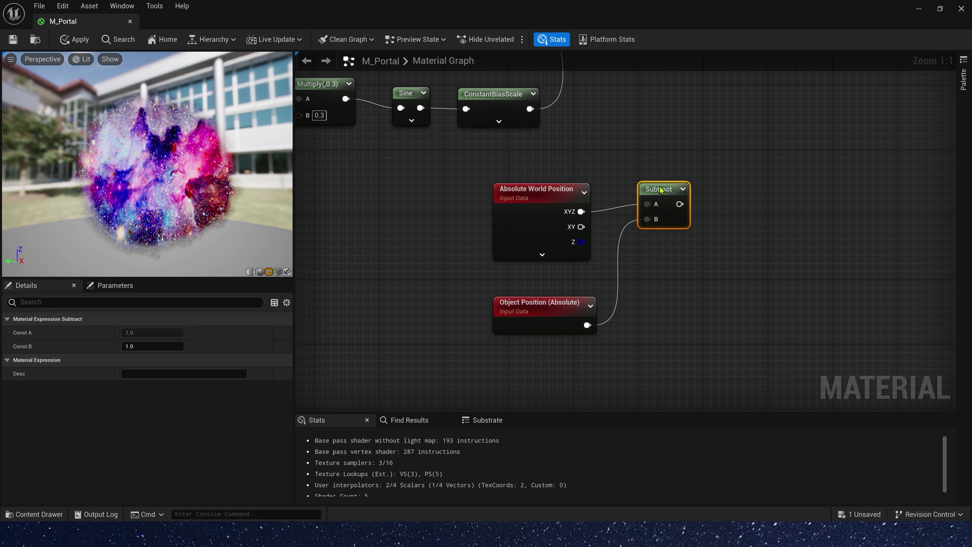
# Add a Multiply node with the new Subtract's output as its B input, and select the world position node group
pyautogui.moveTo(708, 176); pyautogui.dragTo(649, 225, button='right')
pyautogui.click(656, 218)
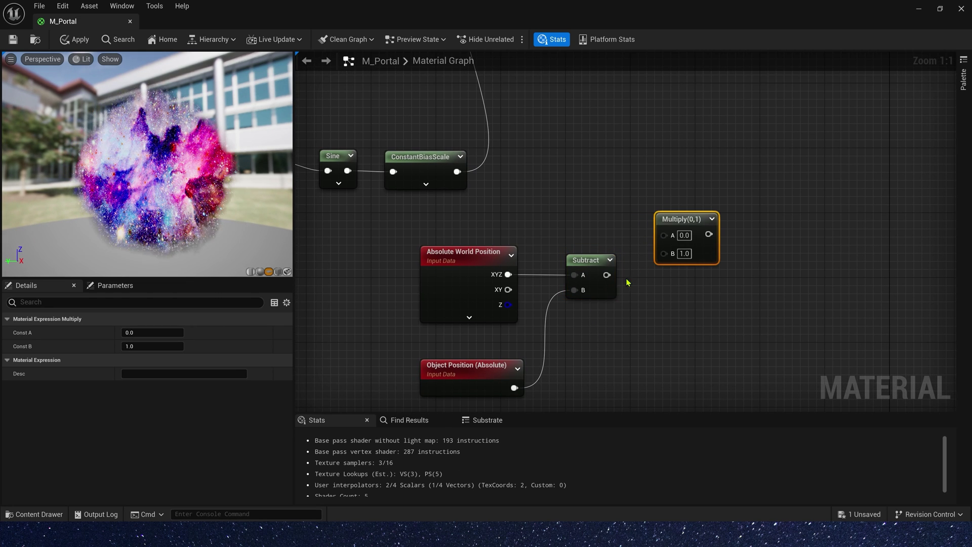
pyautogui.scroll(-1, 520, 237)
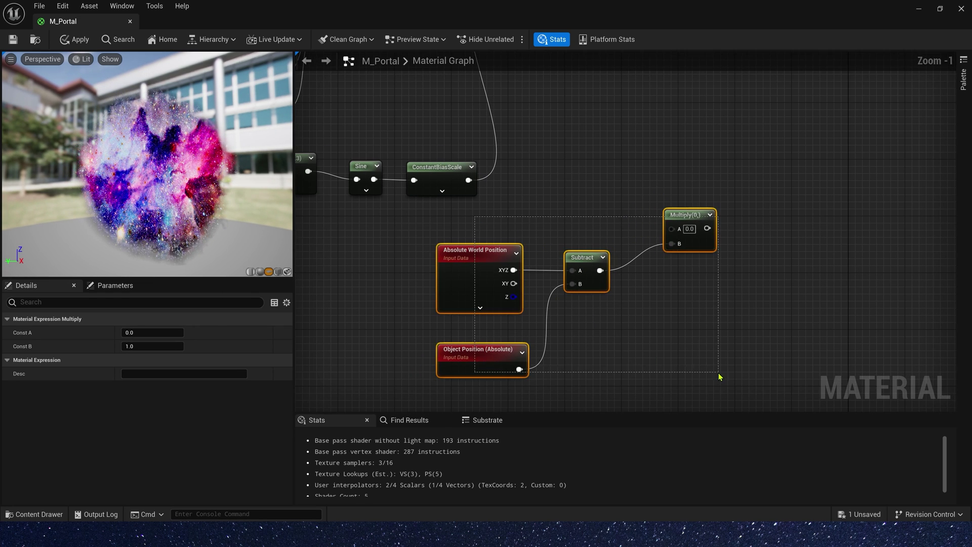
pyautogui.moveTo(718, 372); pyautogui.dragTo(716, 370)
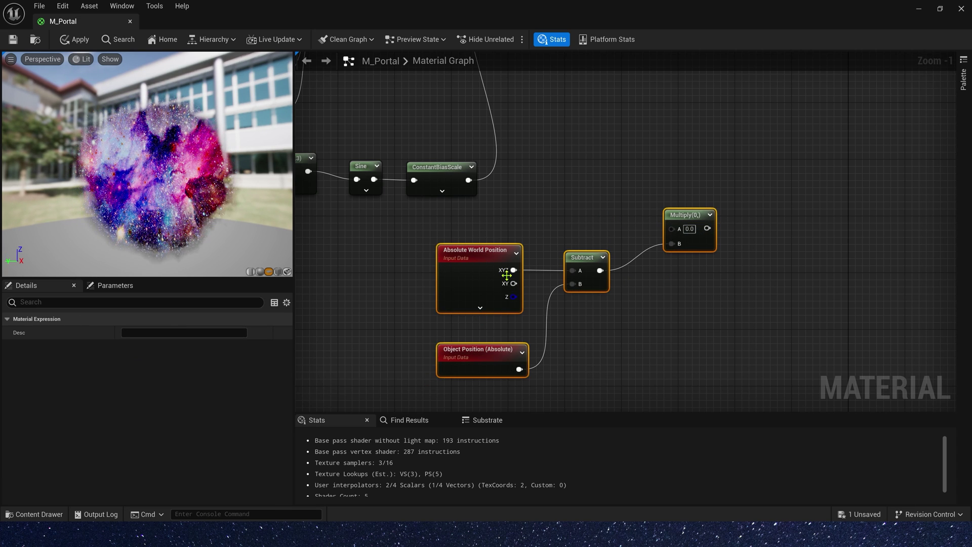
# Move the world position nodes down, add a Lerp node above them, and connect its output to the Multiply's A input
pyautogui.moveTo(506, 275); pyautogui.dragTo(506, 367)
pyautogui.click(550, 238)
pyautogui.click(578, 227)
pyautogui.scroll(1, 628, 259)
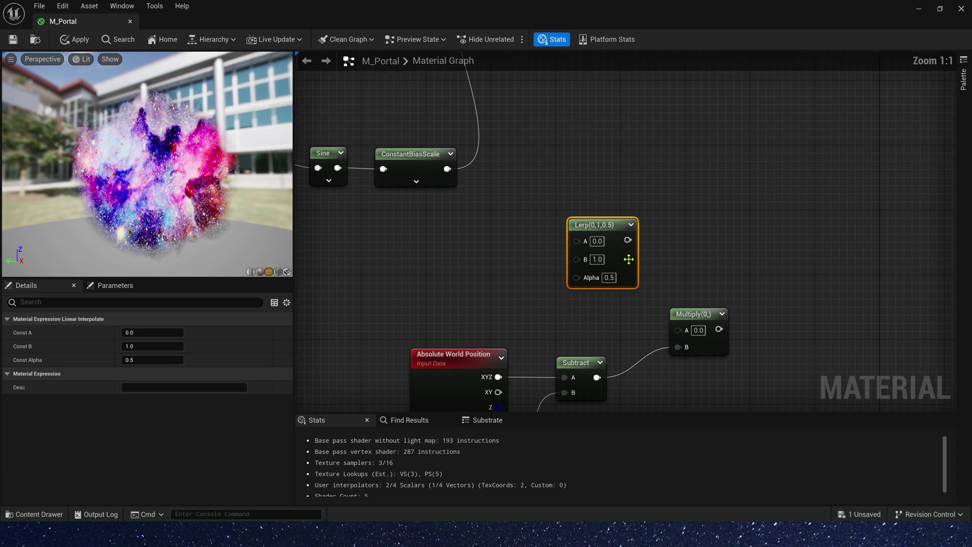
pyautogui.moveTo(410, 282); pyautogui.dragTo(479, 238, button='right')
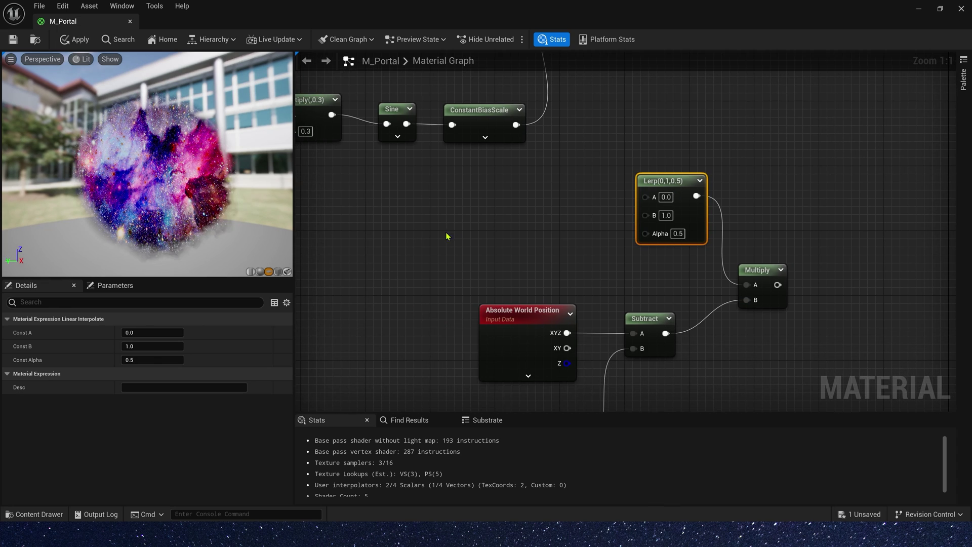
# Add a Dynamic Parameter node left of the Lerp and name its first parameter WPO
pyautogui.rightClick(428, 233)
pyautogui.write('dy')
pyautogui.click(485, 282)
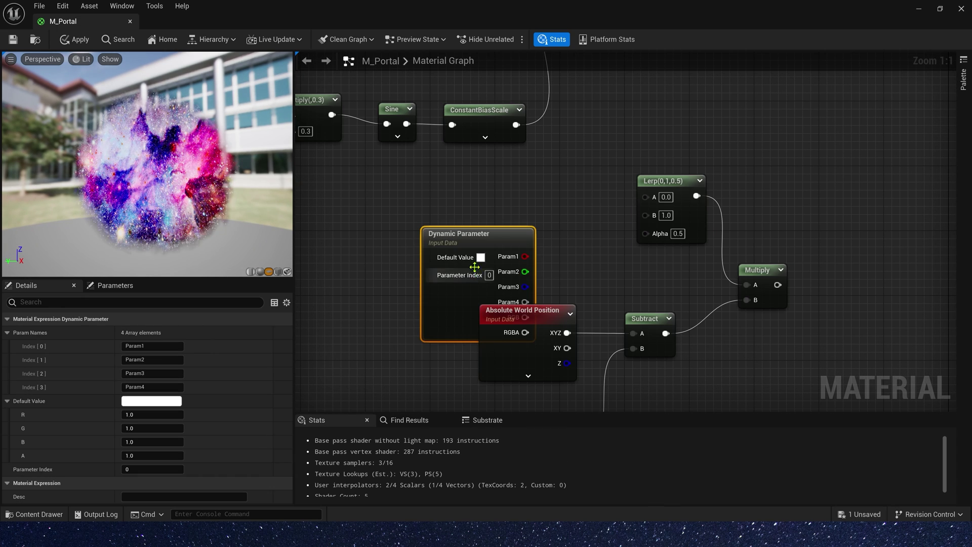
pyautogui.moveTo(481, 234); pyautogui.dragTo(432, 213)
pyautogui.click(133, 346)
pyautogui.write('WPO')
pyautogui.press('Return')
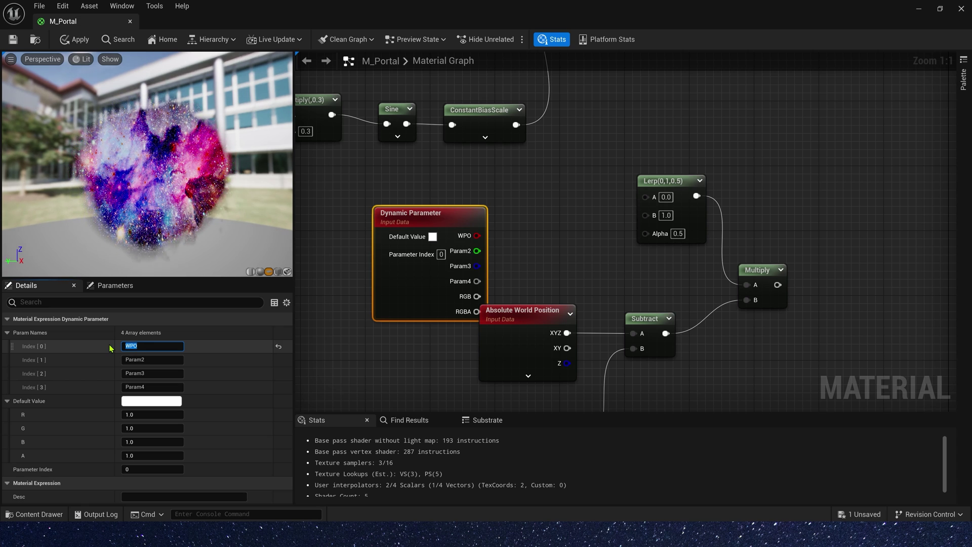
# Connect the WPO parameter to the Lerp's Alpha and set the Lerp's A to -1 and B to 0
pyautogui.moveTo(467, 214); pyautogui.dragTo(657, 236)
pyautogui.click(665, 197)
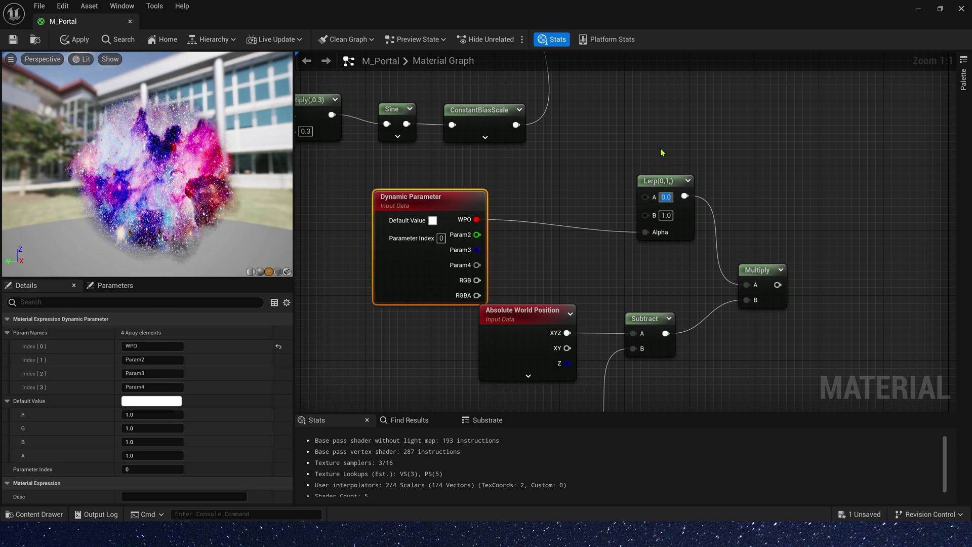
pyautogui.write('-1')
pyautogui.press('Tab')
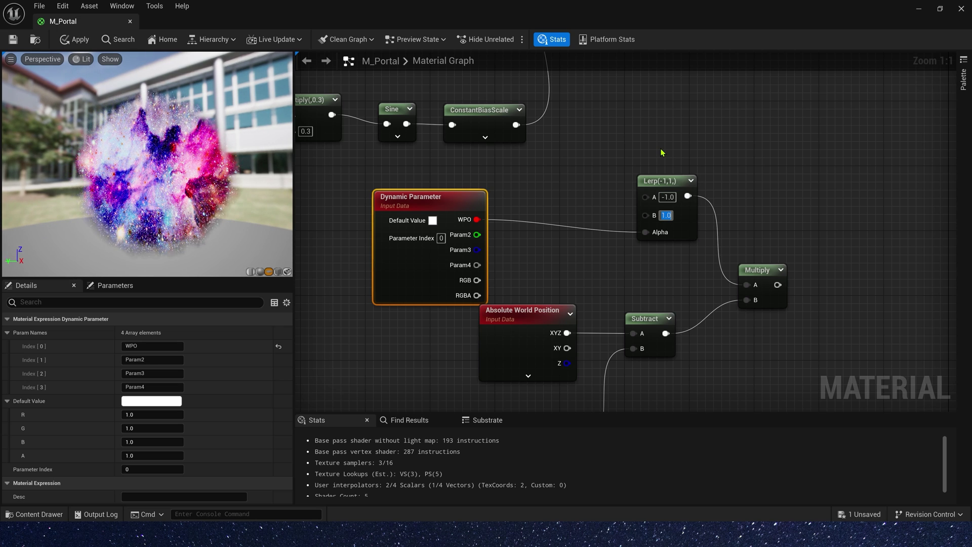
pyautogui.write('0')
pyautogui.press('Tab')
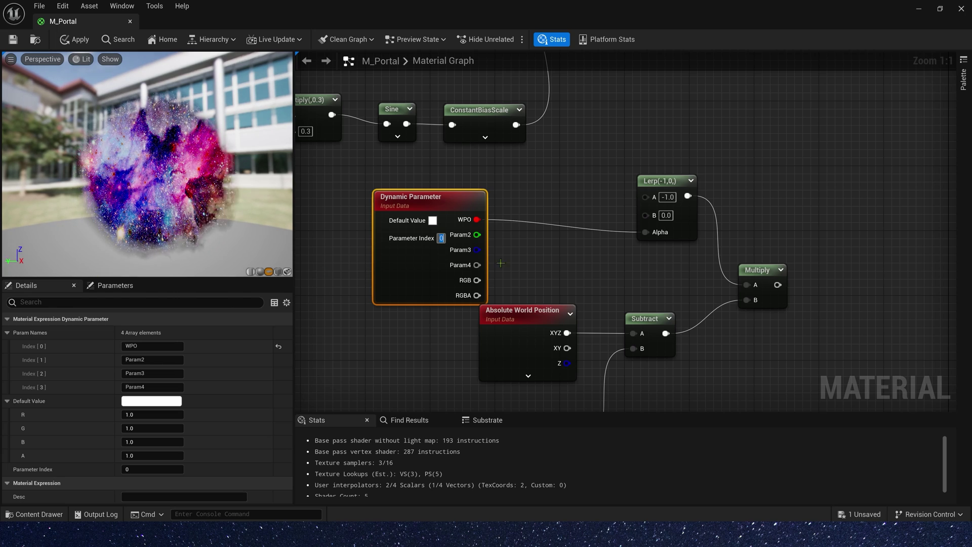
# Add another Multiply node above the first one and connect the first Multiply's output to it
pyautogui.moveTo(779, 162); pyautogui.dragTo(632, 198, button='right')
pyautogui.press('m')
pyautogui.click(688, 178)
pyautogui.moveTo(631, 321); pyautogui.dragTo(697, 218)
# Add an Add node beside the sphere masks' Subtract node and link it to the mask network
pyautogui.moveTo(491, 100); pyautogui.dragTo(698, 315, button='right')
pyautogui.scroll(-4, 698, 314)
pyautogui.moveTo(708, 233); pyautogui.dragTo(556, 393, button='right')
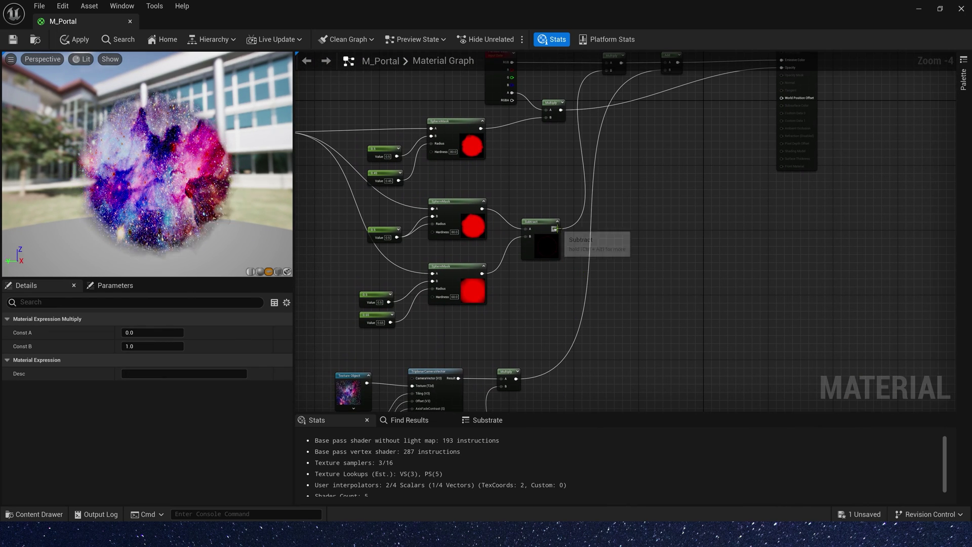
pyautogui.press('a')
pyautogui.click(615, 171)
pyautogui.scroll(2, 568, 185)
pyautogui.moveTo(551, 248); pyautogui.dragTo(440, 97)
# Wire the mask nodes and the position-offset Multiply together to drive the material's World Position Offset
pyautogui.scroll(-2, 750, 314)
pyautogui.moveTo(750, 315); pyautogui.dragTo(590, 185, button='right')
pyautogui.moveTo(602, 265); pyautogui.dragTo(593, 154, button='right')
pyautogui.moveTo(553, 313); pyautogui.dragTo(590, 314)
pyautogui.scroll(-1, 575, 190)
pyautogui.moveTo(575, 190); pyautogui.dragTo(561, 238, button='right')
pyautogui.moveTo(523, 80); pyautogui.dragTo(567, 205)
pyautogui.moveTo(571, 339); pyautogui.dragTo(646, 246)
pyautogui.moveTo(649, 239); pyautogui.dragTo(647, 237)
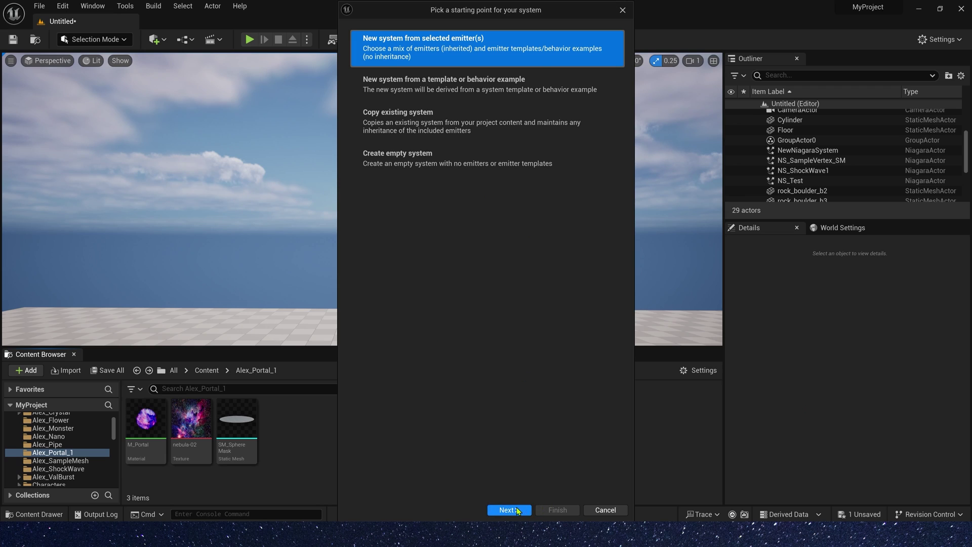
# Create a Niagara system from the Empty emitter template in the Alex_Portal_1 folder and name it NS_Portal
pyautogui.click(517, 511)
pyautogui.doubleClick(478, 289)
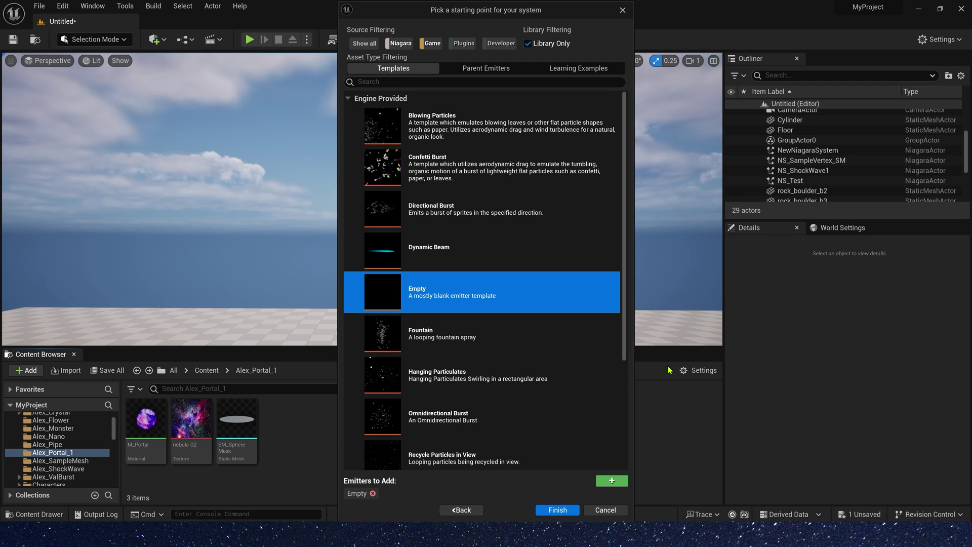
pyautogui.click(555, 511)
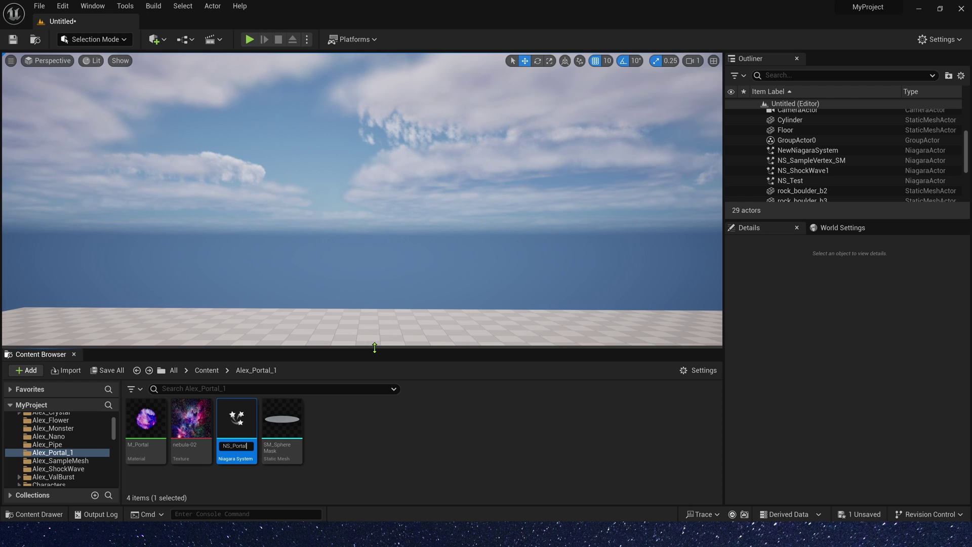
pyautogui.press('Return')
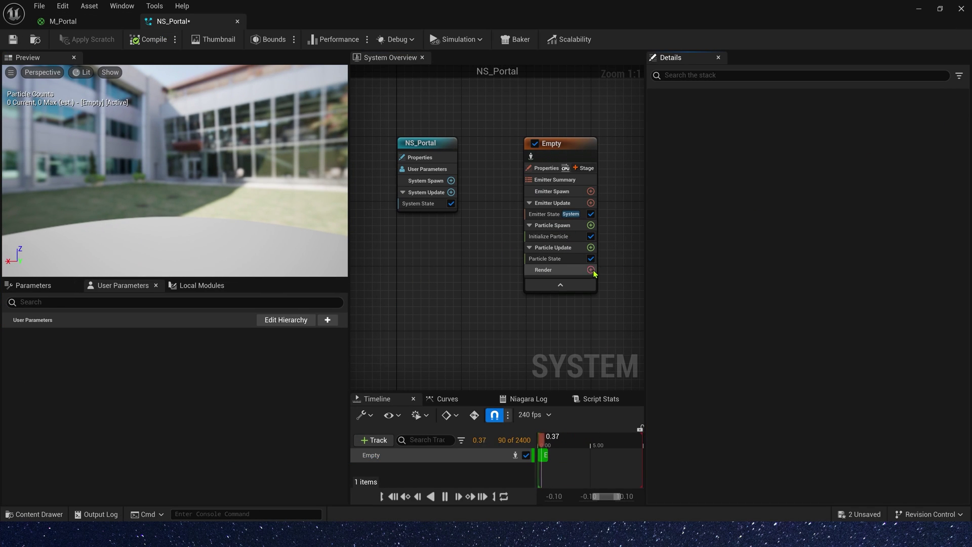
# Add a Mesh Renderer to the Empty emitter in NS_Portal and set its mesh to SM_SphereMask
pyautogui.click(591, 270)
pyautogui.click(396, 341)
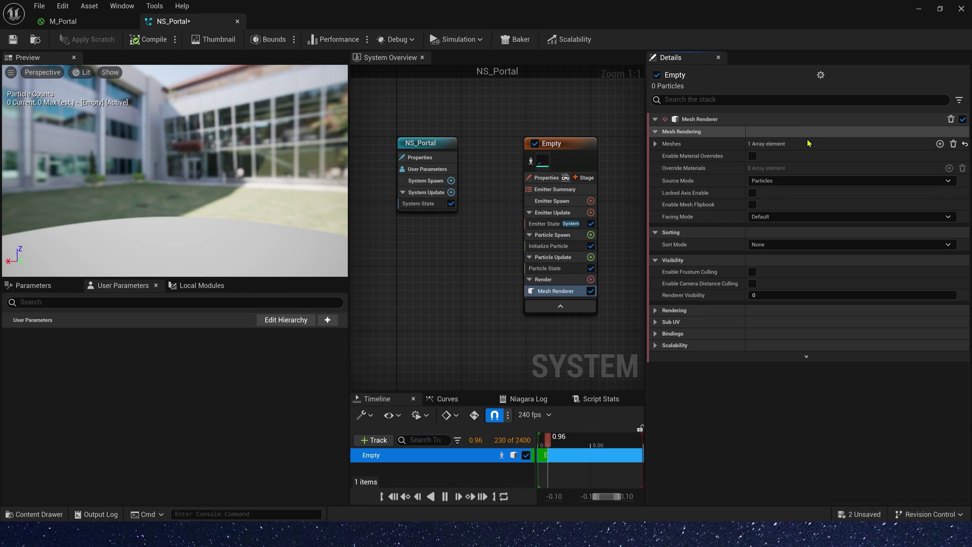
pyautogui.click(799, 159)
pyautogui.write('sphere')
pyautogui.click(850, 294)
# Enable material overrides on the Mesh Renderer and assign M_Portal as the explicit material of a new override element
pyautogui.click(752, 186)
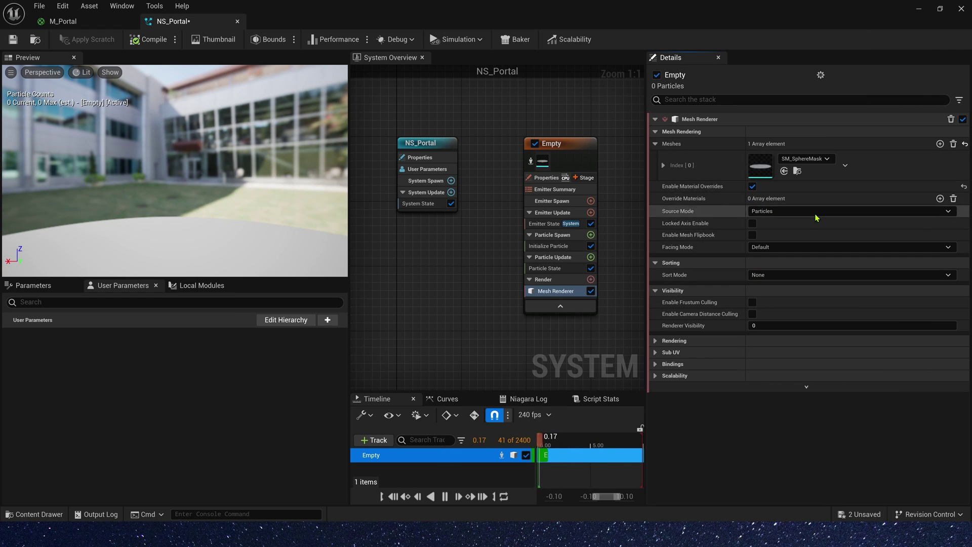
pyautogui.click(939, 198)
pyautogui.click(66, 25)
pyautogui.click(35, 40)
pyautogui.click(184, 22)
pyautogui.click(663, 212)
pyautogui.click(783, 241)
# Add a Spawn Burst Instantaneous module to Emitter Update and view the spawned mesh from above
pyautogui.moveTo(620, 218); pyautogui.dragTo(568, 224, button='right')
pyautogui.click(538, 218)
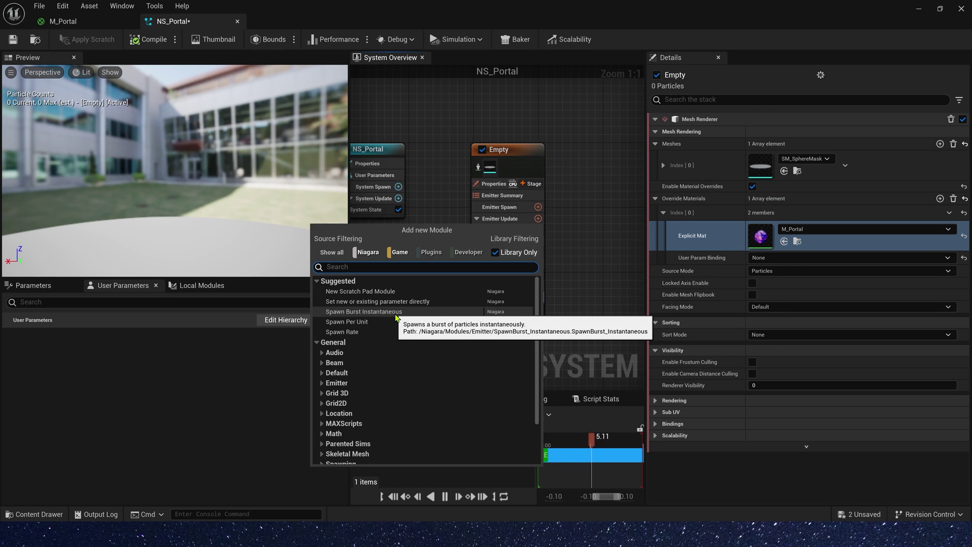
pyautogui.click(396, 312)
pyautogui.moveTo(201, 147); pyautogui.dragTo(201, 222)
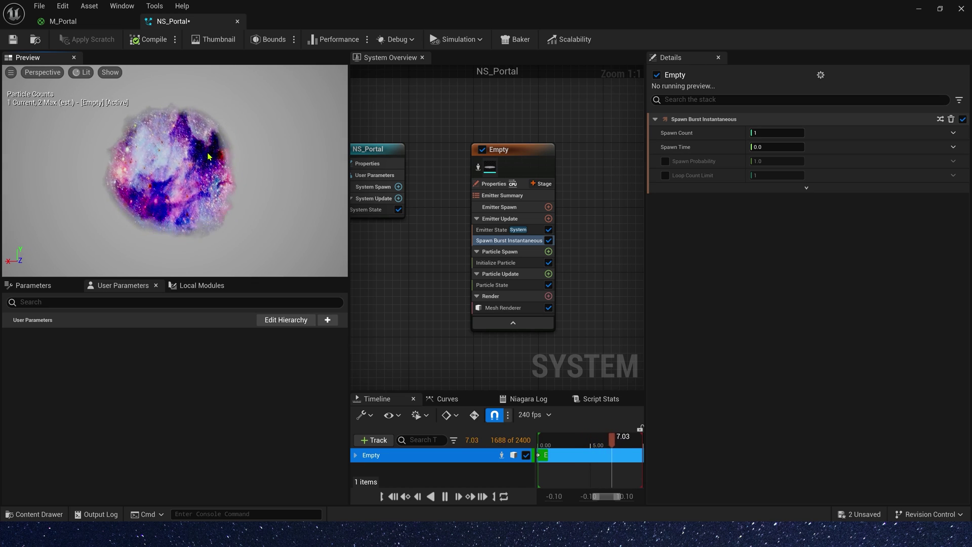
# Set the particle lifetime to 10 in Initialize Particle and the System State loop duration to 12
pyautogui.click(498, 262)
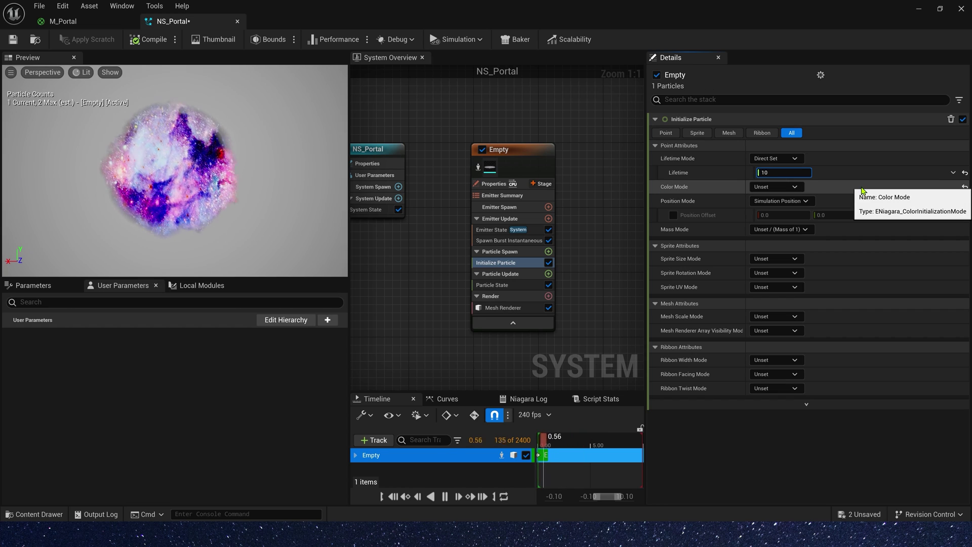
pyautogui.click(375, 209)
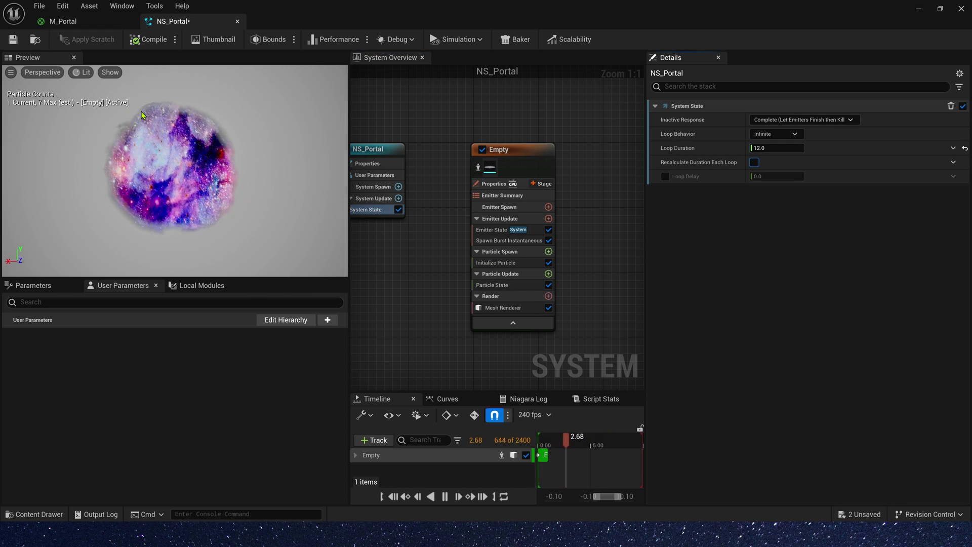
# Set Initialize Particle's color mode to Direct Set with red 15 and blue 100
pyautogui.click(513, 263)
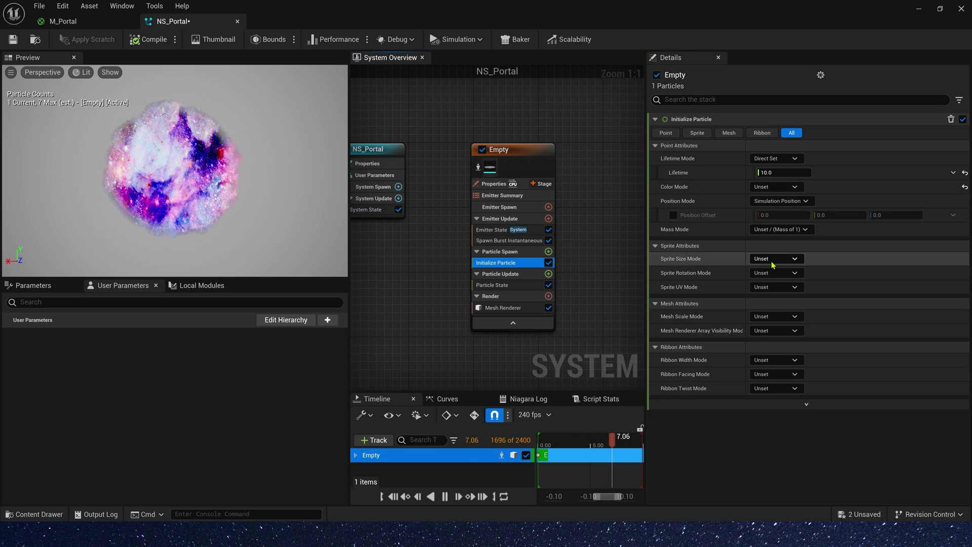
pyautogui.click(774, 187)
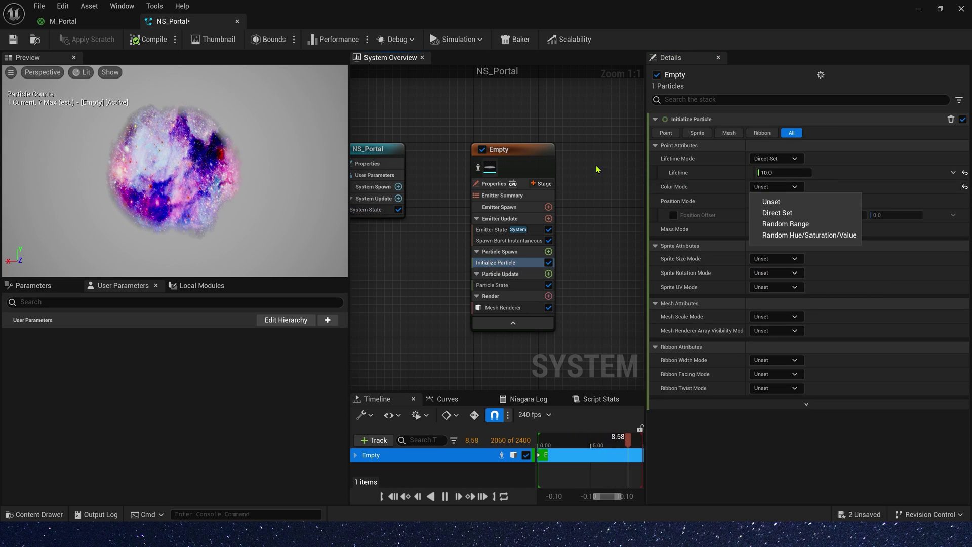
pyautogui.click(827, 216)
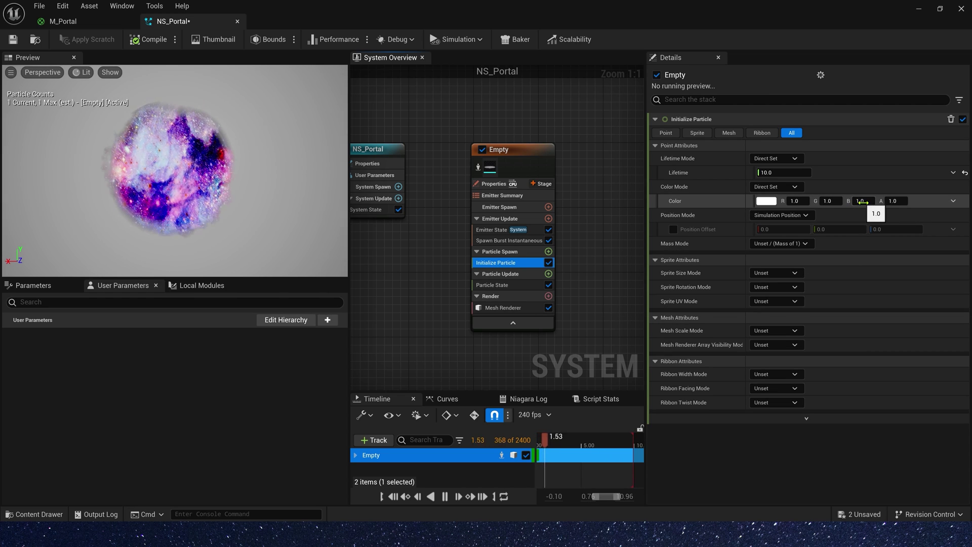
pyautogui.moveTo(862, 202); pyautogui.dragTo(883, 202)
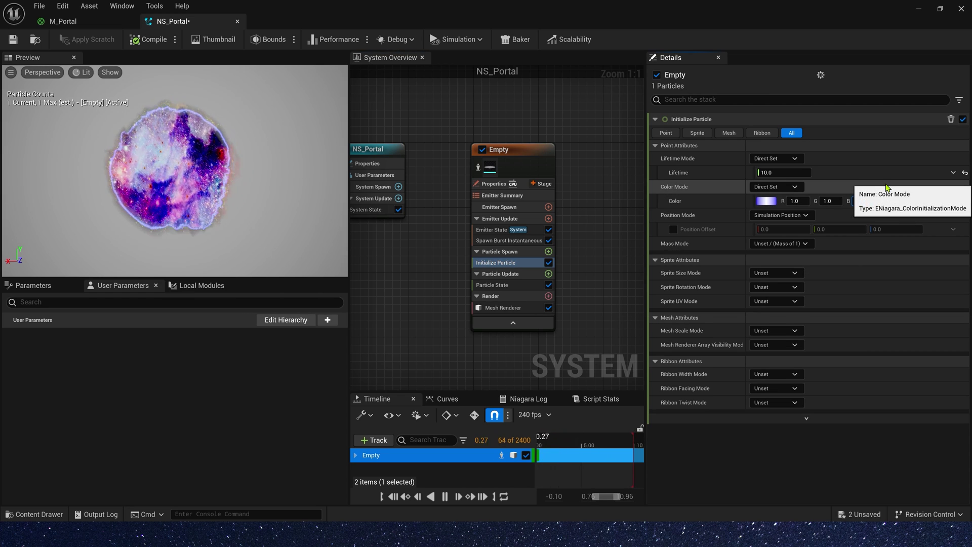
pyautogui.click(895, 201)
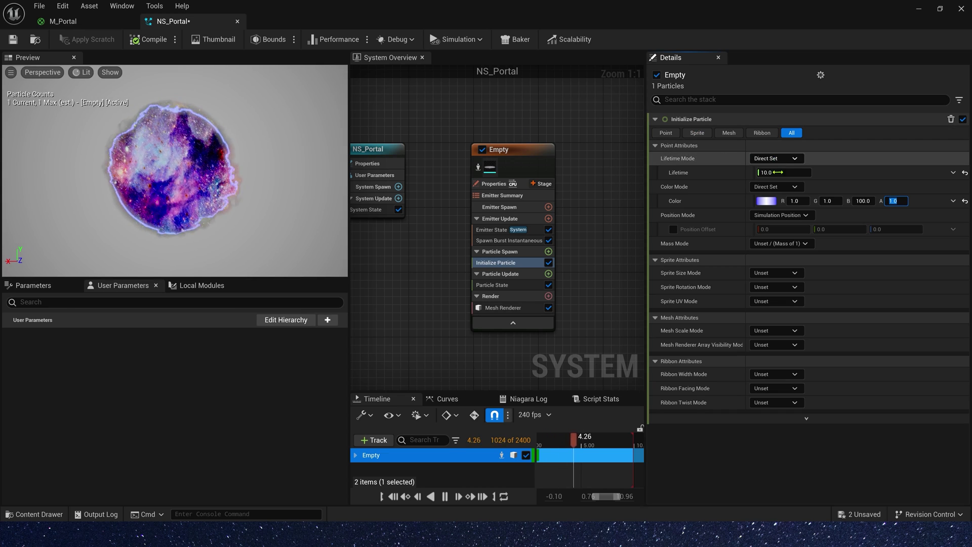
pyautogui.click(798, 201)
pyautogui.write('15')
pyautogui.press('Tab')
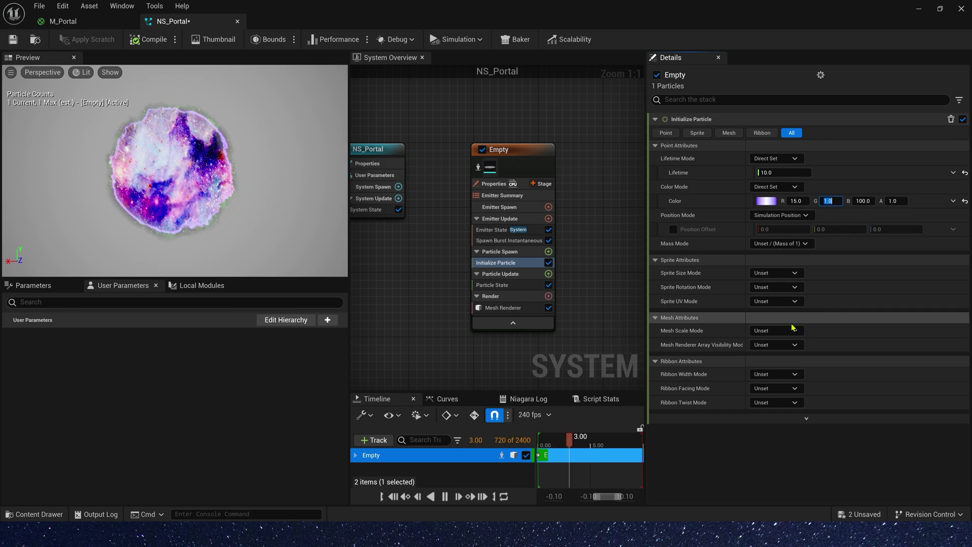
# Set the mesh scale mode to Uniform with a mesh uniform scale of 5
pyautogui.click(769, 330)
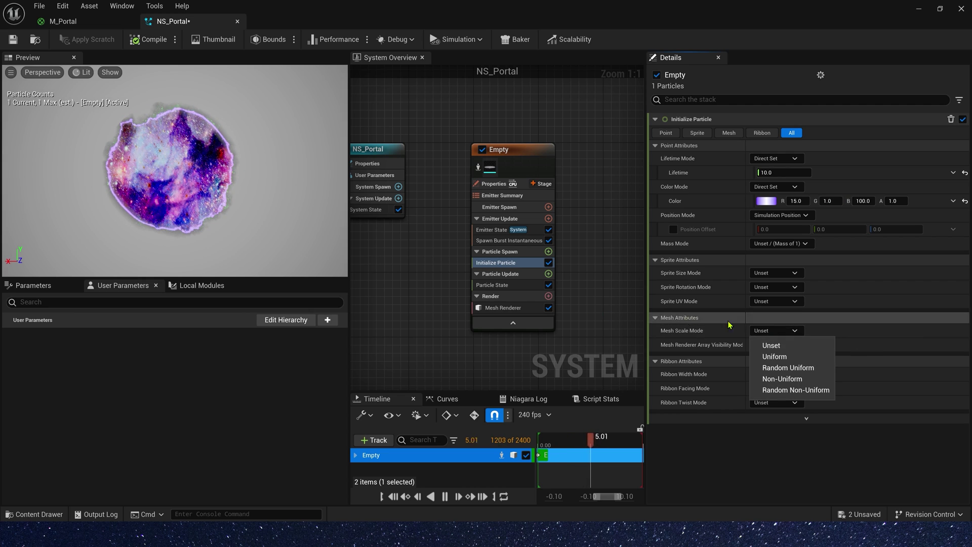
pyautogui.click(774, 357)
pyautogui.click(783, 344)
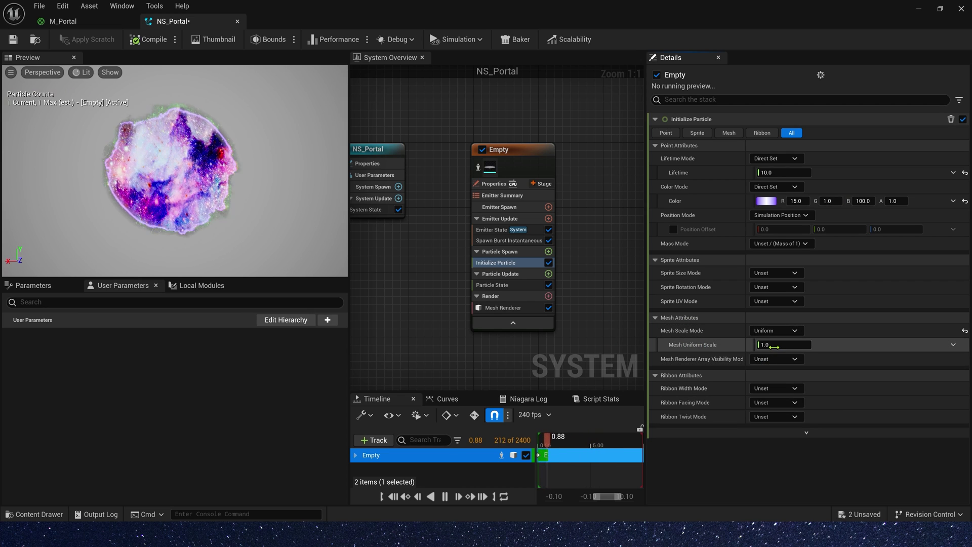
pyautogui.write('5')
pyautogui.press('Tab')
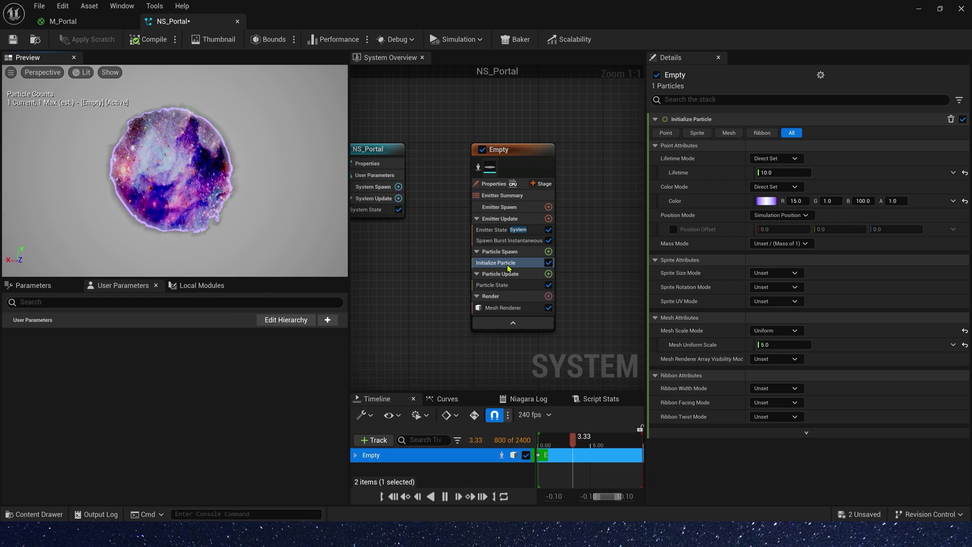
# Add an Initial Mesh Orientation module to the emitter's Particle Spawn stage
pyautogui.click(548, 273)
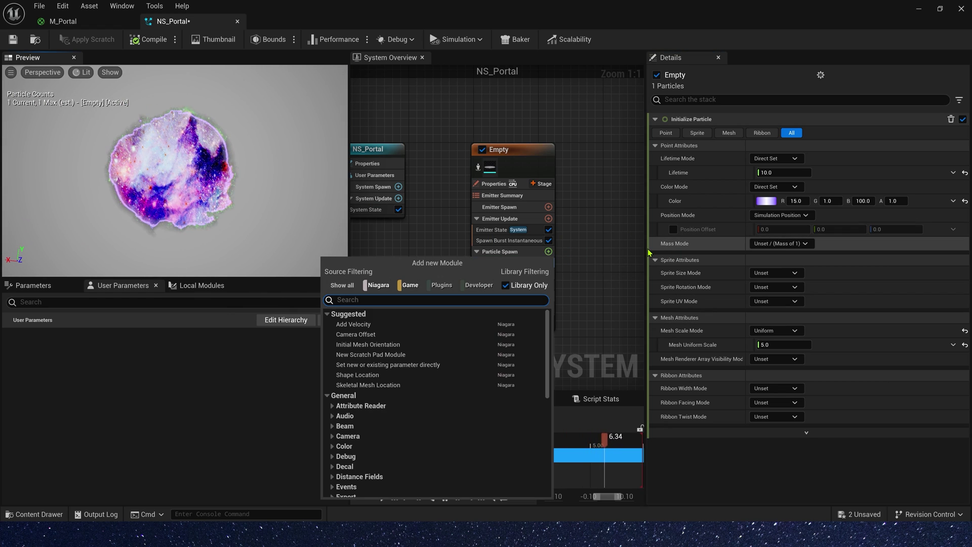
pyautogui.write('init')
pyautogui.click(358, 325)
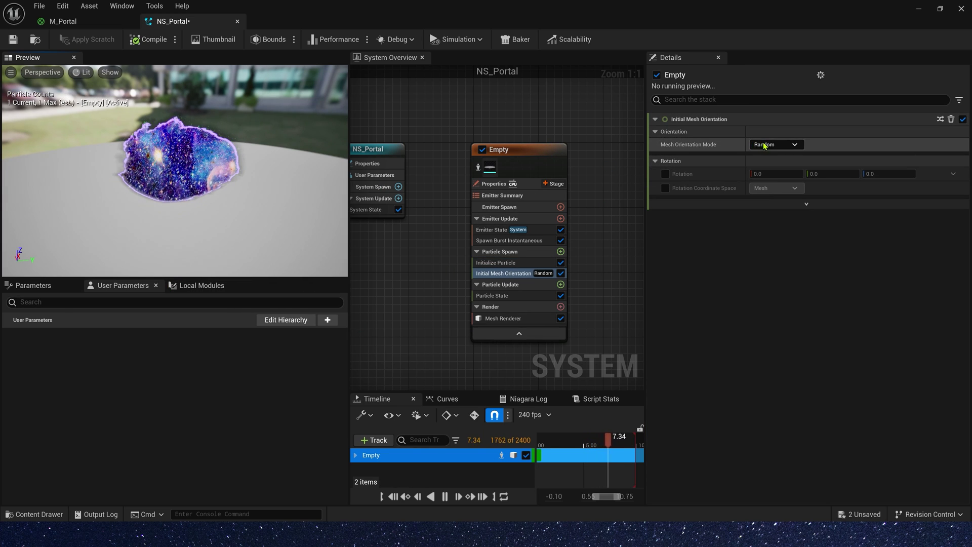
# Set the mesh orientation mode to None, enable Rotation with an X value of 0.25, and save NS_Portal
pyautogui.click(771, 145)
pyautogui.click(770, 159)
pyautogui.click(665, 173)
pyautogui.click(775, 175)
pyautogui.write('.25')
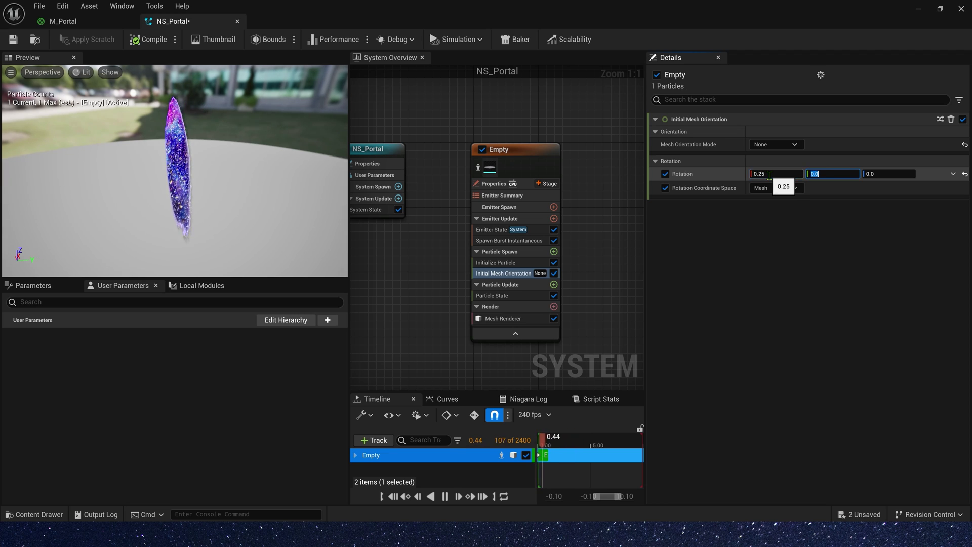
pyautogui.moveTo(271, 176); pyautogui.dragTo(132, 178)
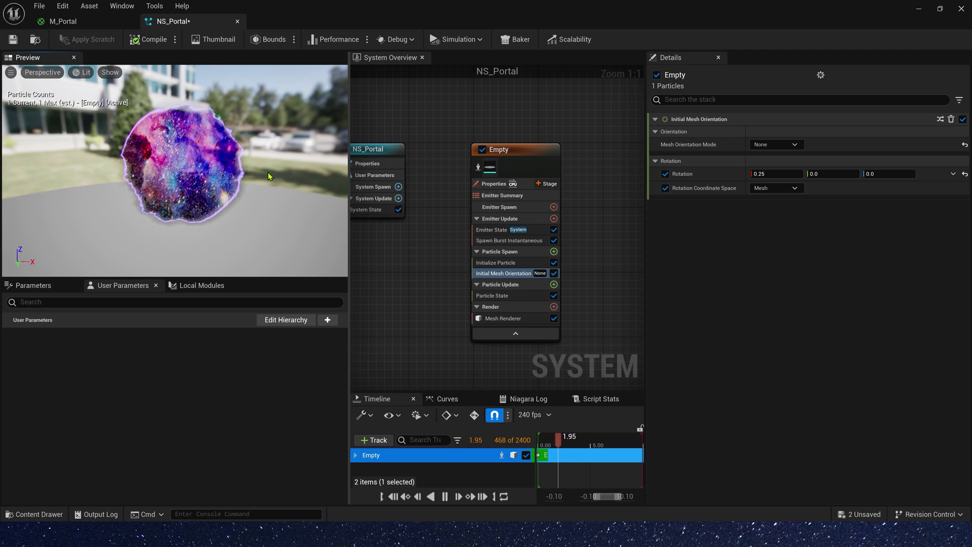
pyautogui.click(13, 41)
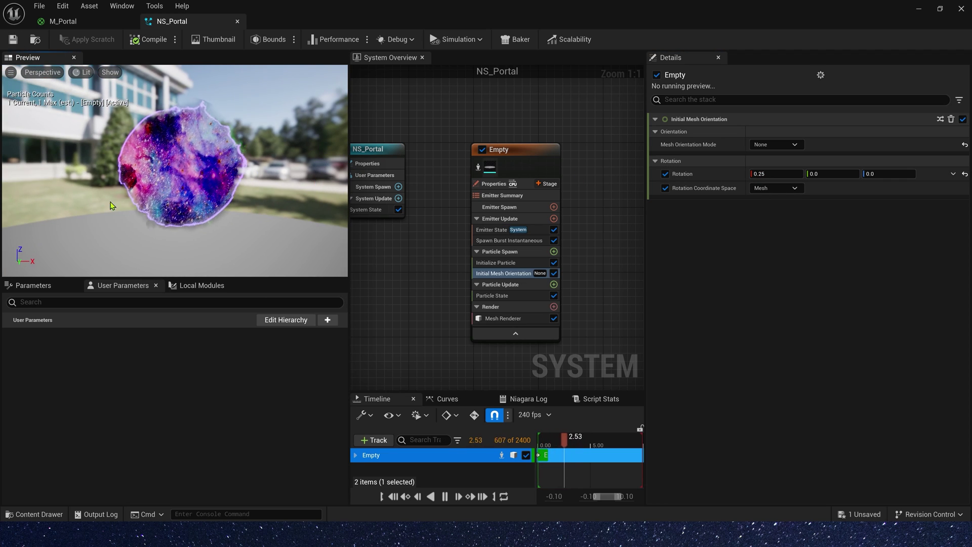
# Add a Scale Color module to Particle Update and make its Scale RGB input a Vector from Float
pyautogui.click(554, 284)
pyautogui.click(556, 143)
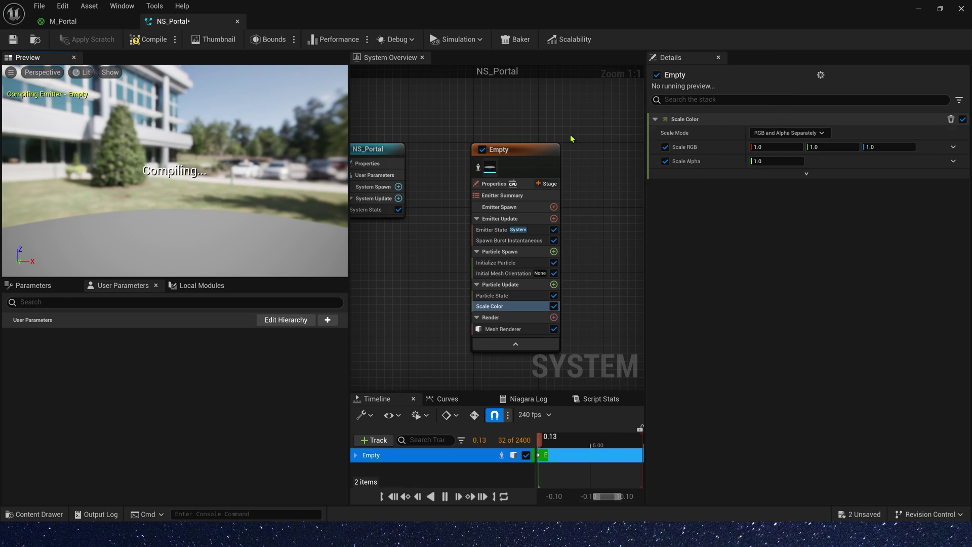
pyautogui.click(953, 147)
pyautogui.write('fl')
pyautogui.click(777, 233)
# Drive the Scale RGB value with Float from Curve, using a rise-and-fall curve template with inner keys at 0.2 and 0.8
pyautogui.click(953, 162)
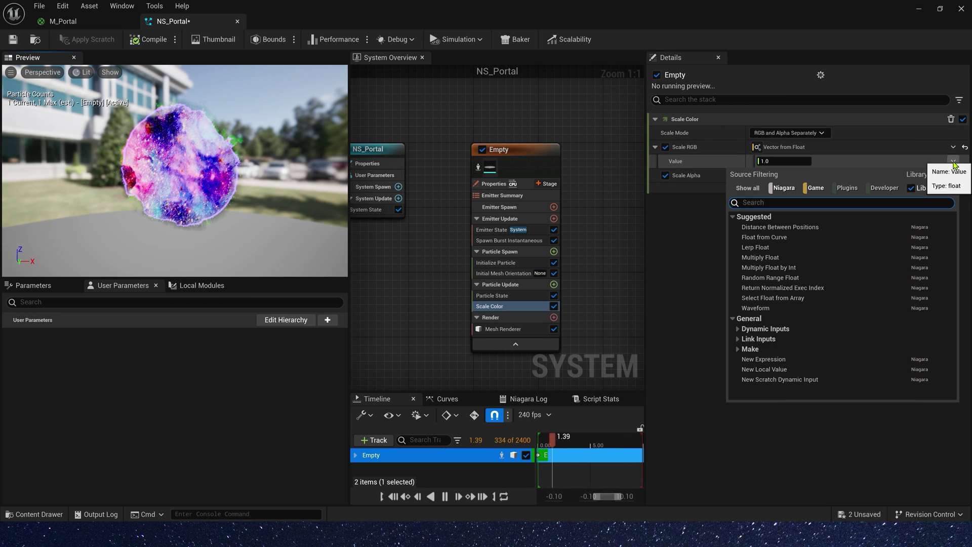
pyautogui.write('cu')
pyautogui.press('Return')
pyautogui.click(941, 190)
pyautogui.write('0.8')
pyautogui.press('Return')
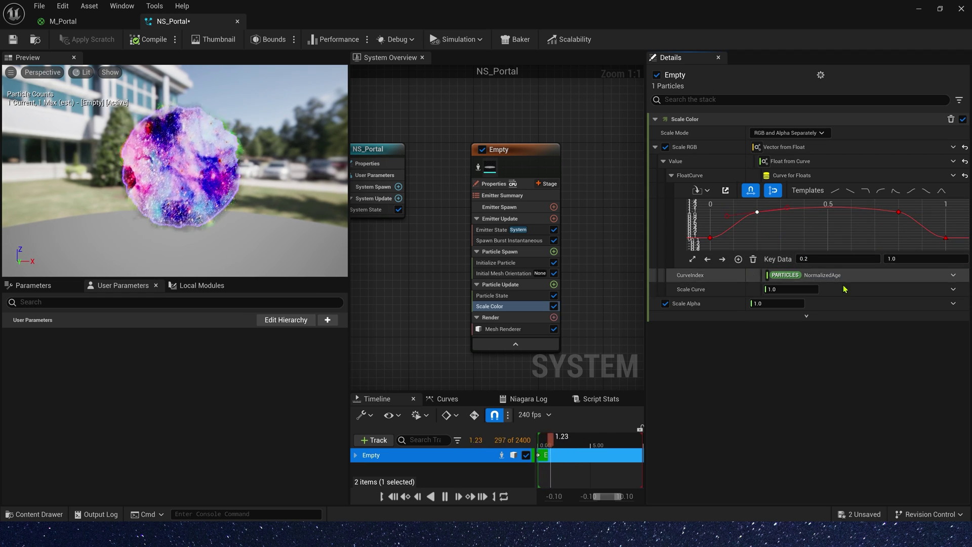
# Set the Scale Curve multiplier of the Scale Color module's float curve to 1000
pyautogui.click(784, 289)
pyautogui.write('1000')
pyautogui.press('Return')
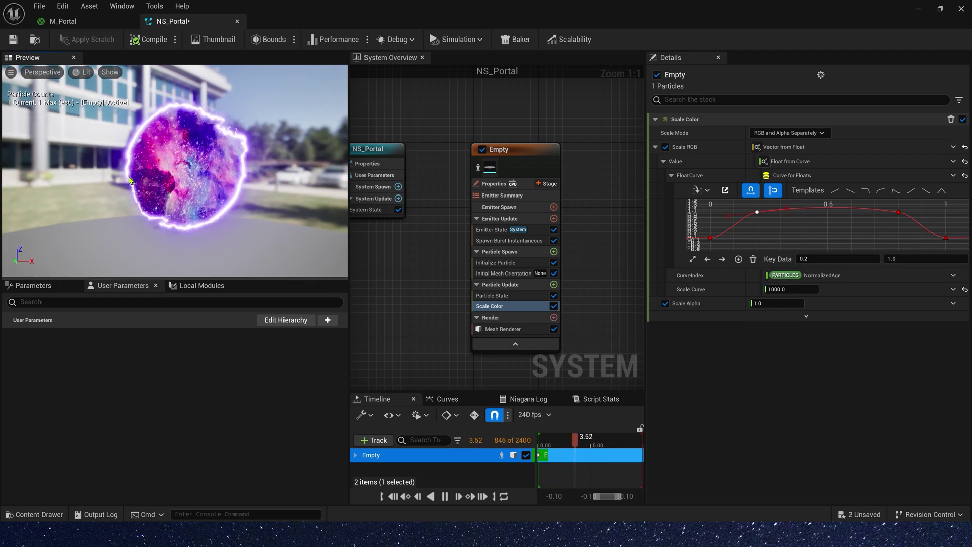
# Add a Scale Mesh Size module to Particle Update and make its Scale Factor input a Vector from Float
pyautogui.click(553, 284)
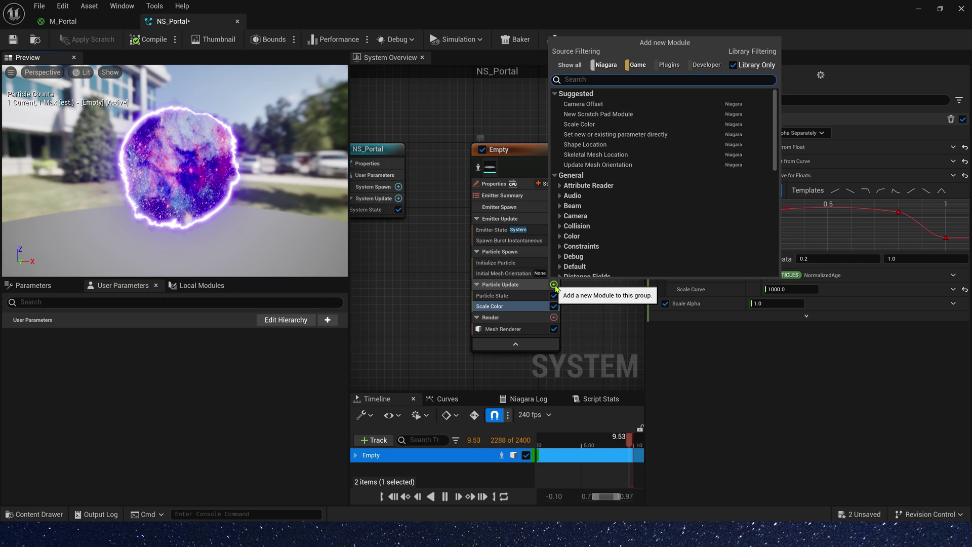
pyautogui.write('size')
pyautogui.click(586, 174)
pyautogui.click(953, 133)
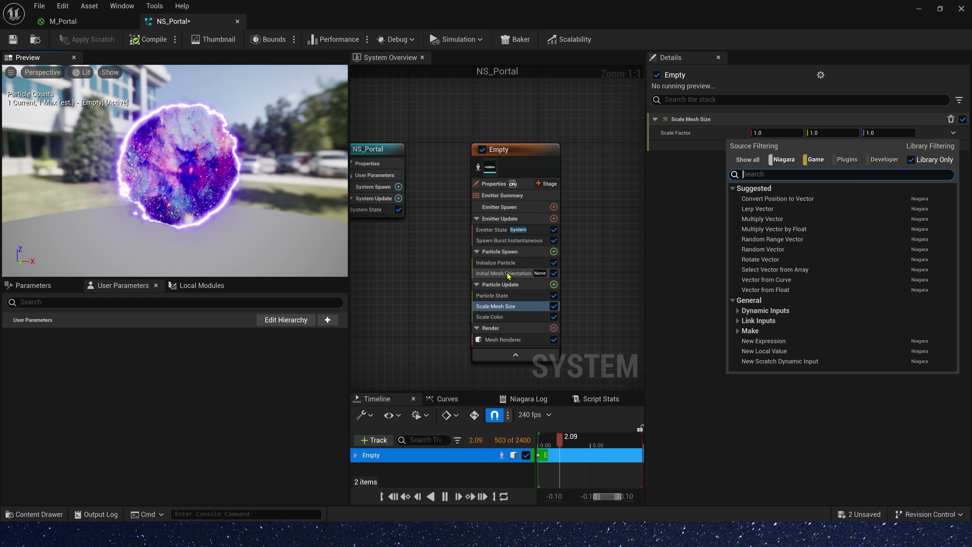
pyautogui.write('f')
pyautogui.click(782, 240)
# Copy the Scale RGB curve input from Scale Color and paste it into the Scale Factor value of Scale Mesh Size
pyautogui.click(512, 296)
pyautogui.click(498, 317)
pyautogui.click(827, 150)
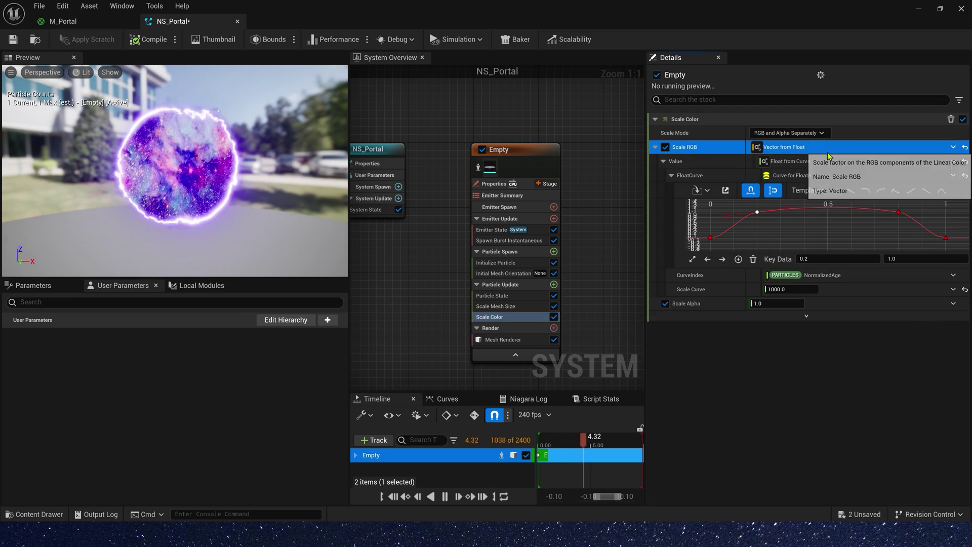
pyautogui.click(498, 306)
pyautogui.click(881, 151)
pyautogui.hotkey('ctrl', 'v')
pyautogui.click(192, 208)
pyautogui.press('f')
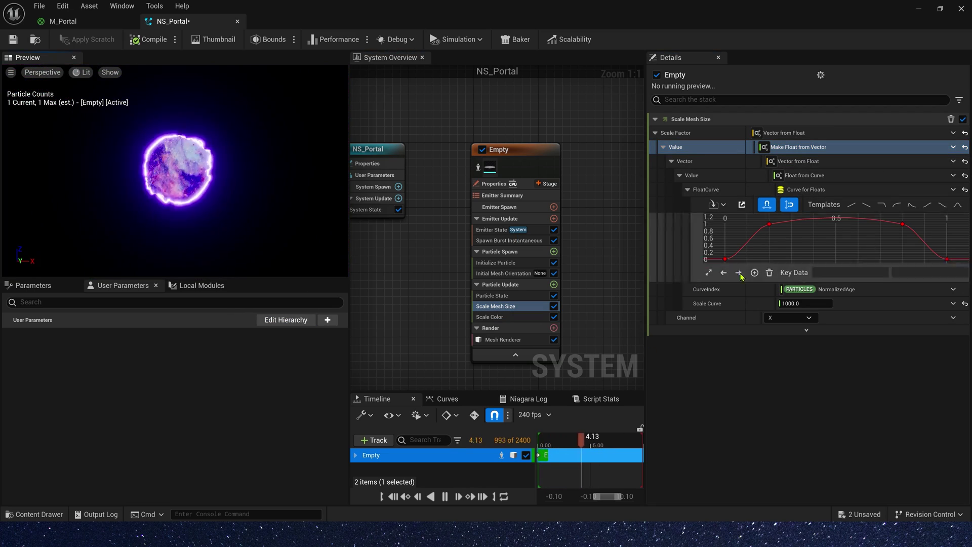
# Set the Scale Curve multiplier in the Scale Mesh Size module to 1 and show the Initialize Particle settings
pyautogui.click(790, 304)
pyautogui.write('1')
pyautogui.press('Tab')
pyautogui.click(496, 263)
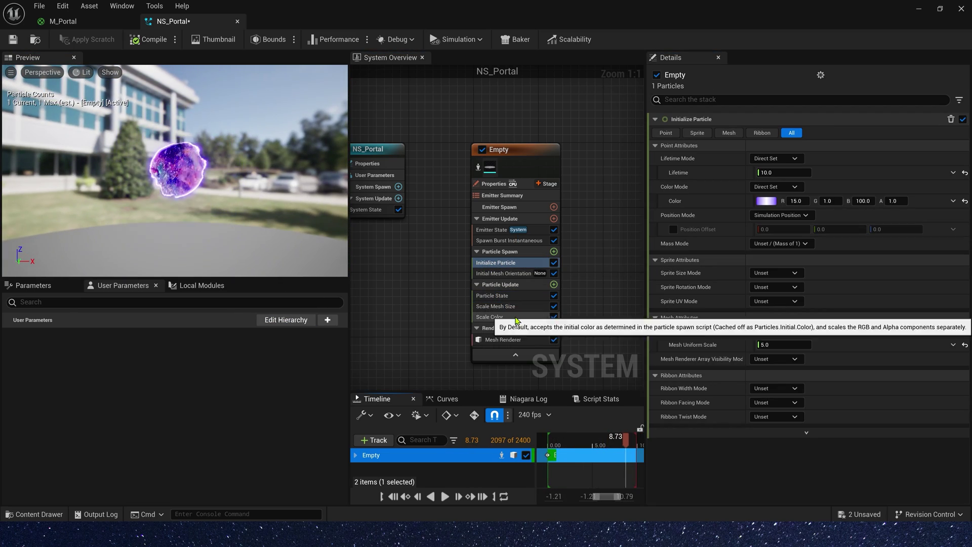
# Add a Dynamic Material Parameters module to Particle Update and disable the unused Param1-0, Param2-0 and Param3-0, leaving only WPO enabled
pyautogui.click(553, 284)
pyautogui.write('dyn')
pyautogui.press('Return')
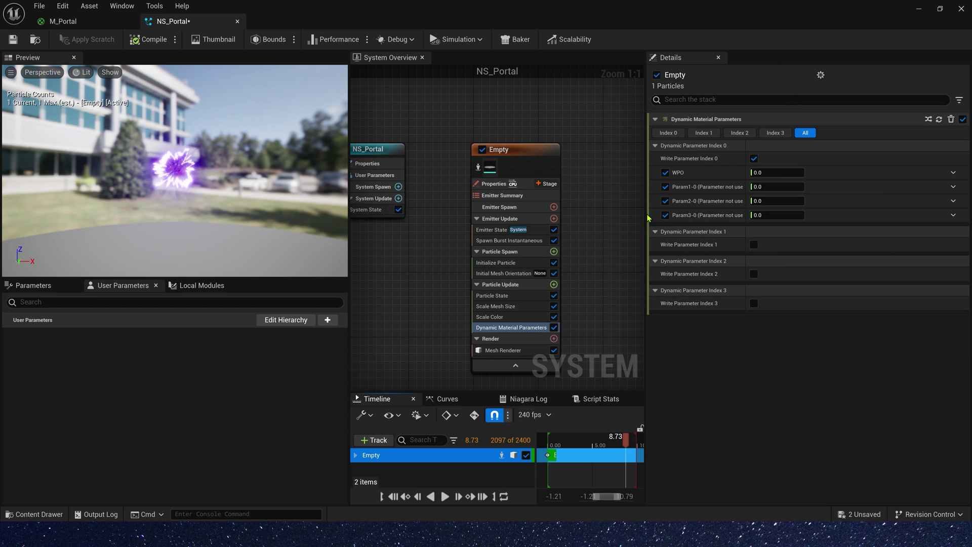
pyautogui.click(665, 187)
pyautogui.click(665, 201)
pyautogui.click(665, 215)
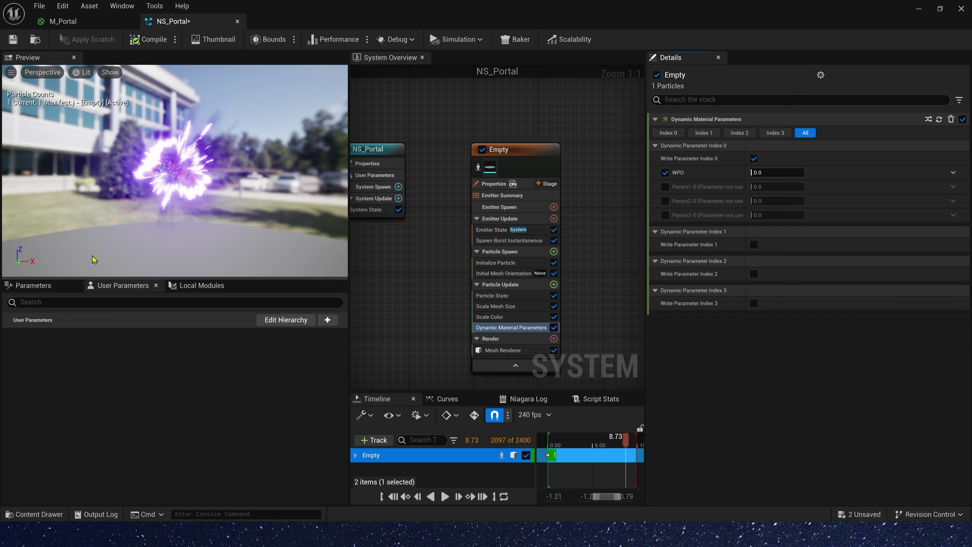
# Drive the WPO parameter with Float from Curve, using the linear ramp-down curve template
pyautogui.click(952, 173)
pyautogui.write('cur')
pyautogui.press('Return')
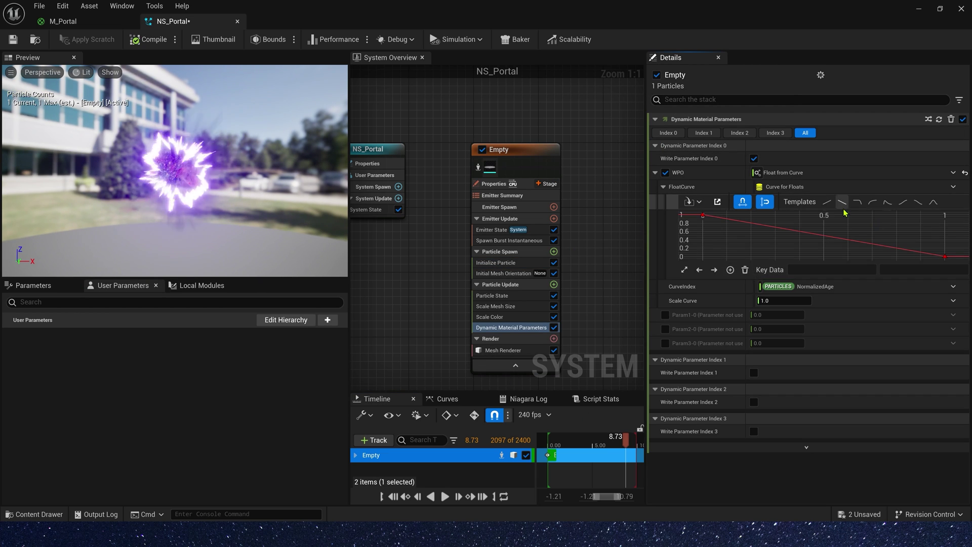
pyautogui.click(842, 202)
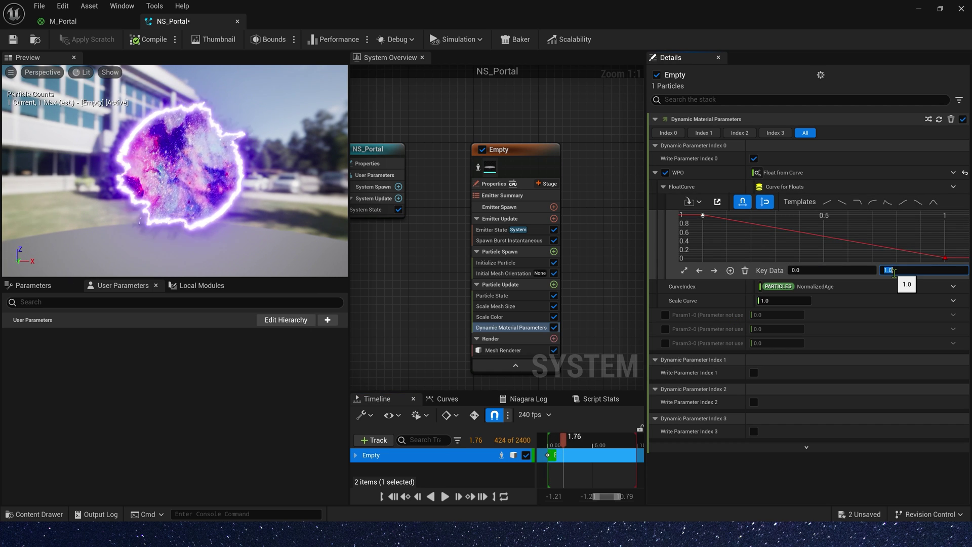
# Set the WPO curve's first key to 0, add inner keys forming a smooth hump that peaks at 1 at time 0.5, and save NS_Portal
pyautogui.write('0')
pyautogui.press('Return')
pyautogui.middleClick(762, 258)
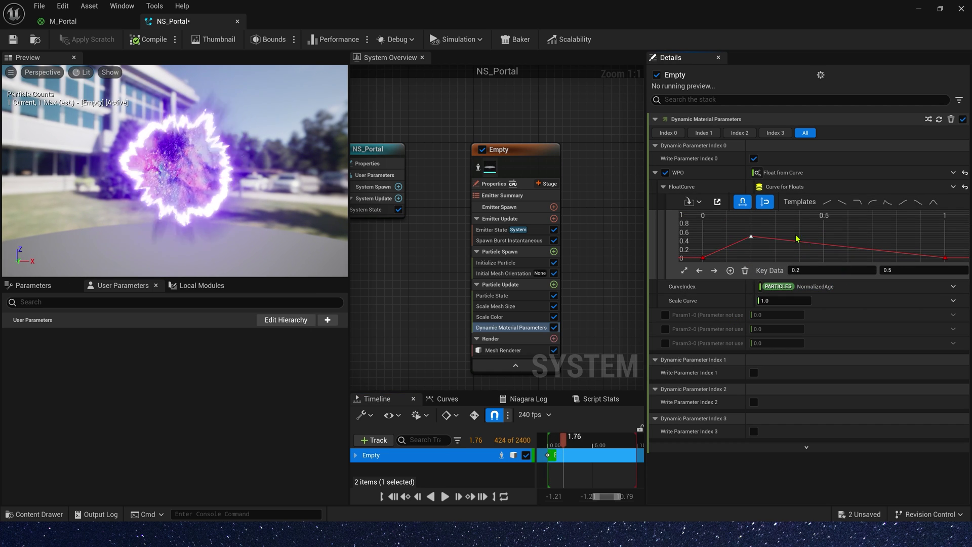
pyautogui.middleClick(800, 248)
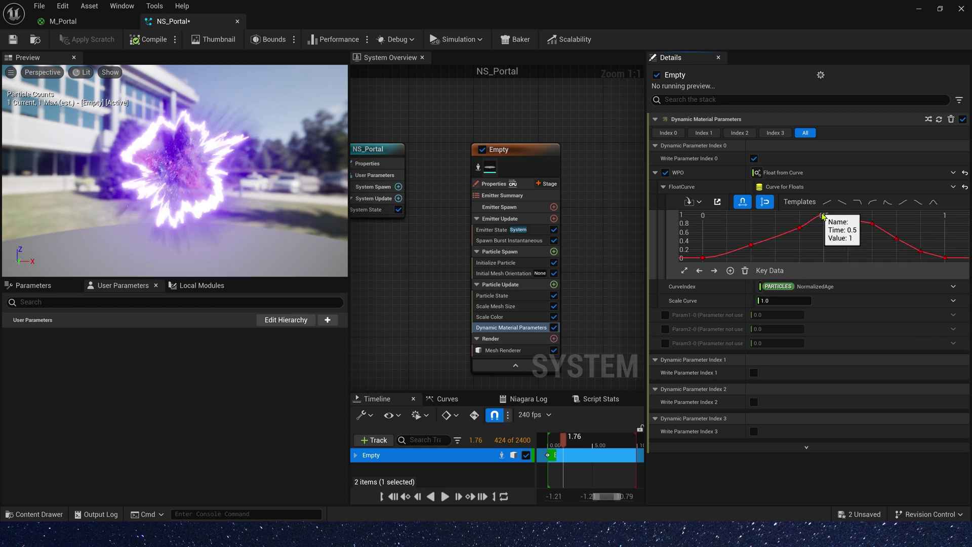
pyautogui.moveTo(799, 228); pyautogui.dragTo(799, 219)
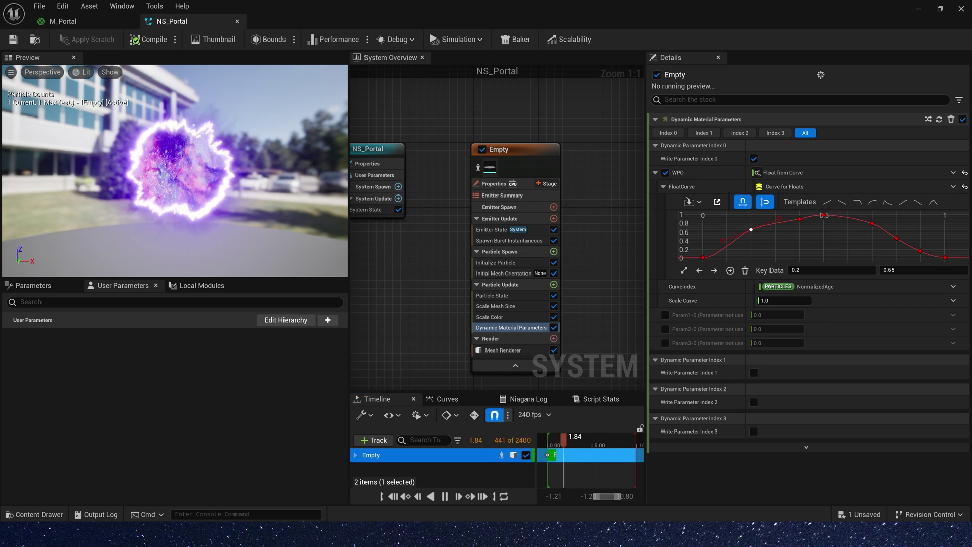
# Return to the level, place the NS_Portal system above the floor, and view it in a fullscreen viewport
pyautogui.click(918, 9)
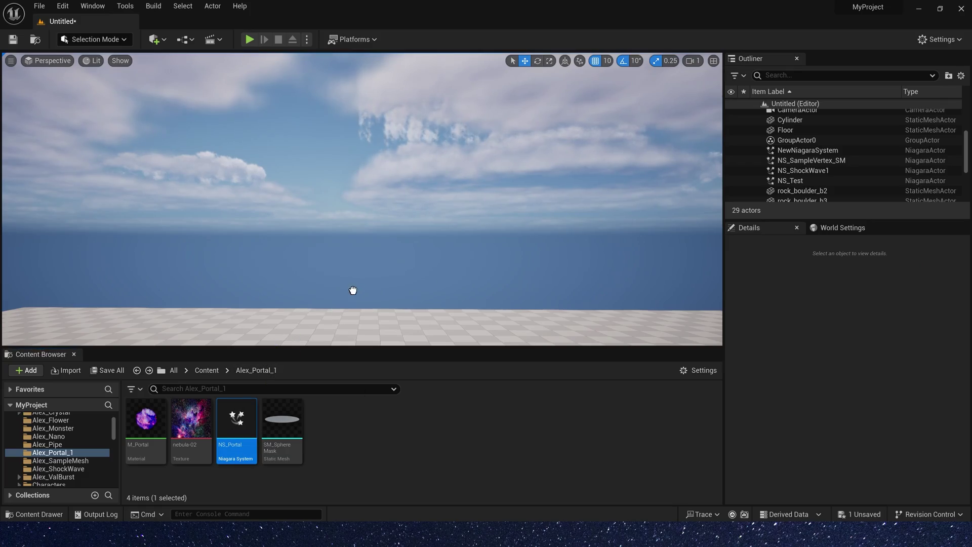
pyautogui.moveTo(354, 288); pyautogui.dragTo(359, 249)
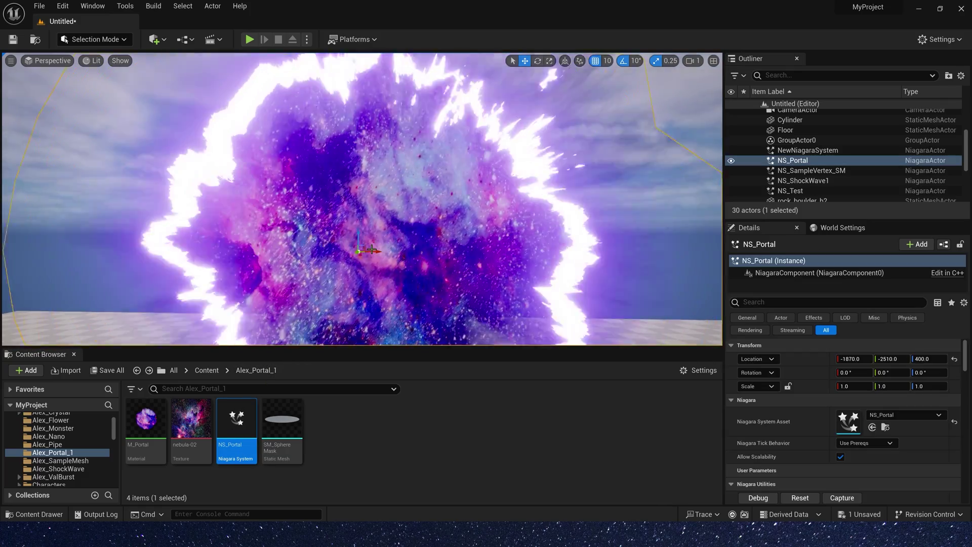
pyautogui.moveTo(371, 250)
pyautogui.mouseDown(button='right')
pyautogui.moveTo(366, 339)
pyautogui.moveTo(365, 260)
pyautogui.mouseUp(button='right')
pyautogui.press('F11')
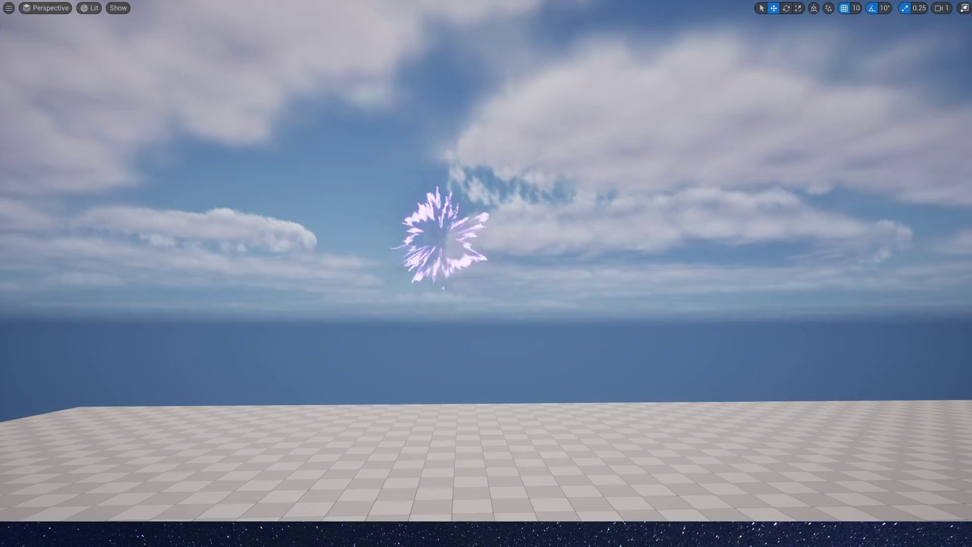